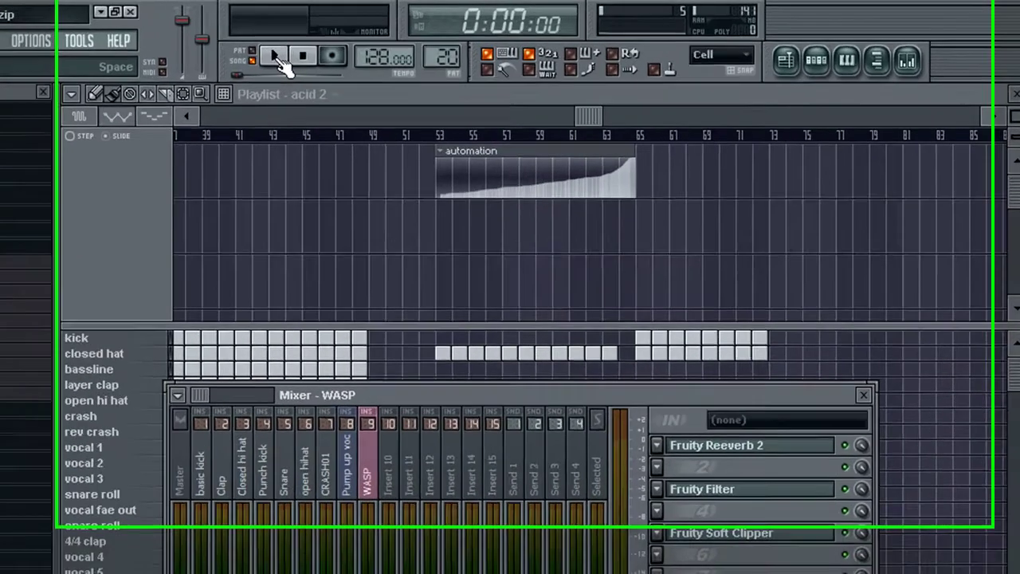
- Play the song from bar 53 and again from bar 60 to review the existing build-up
{"action": "left_click", "coordinate": [409, 39]}
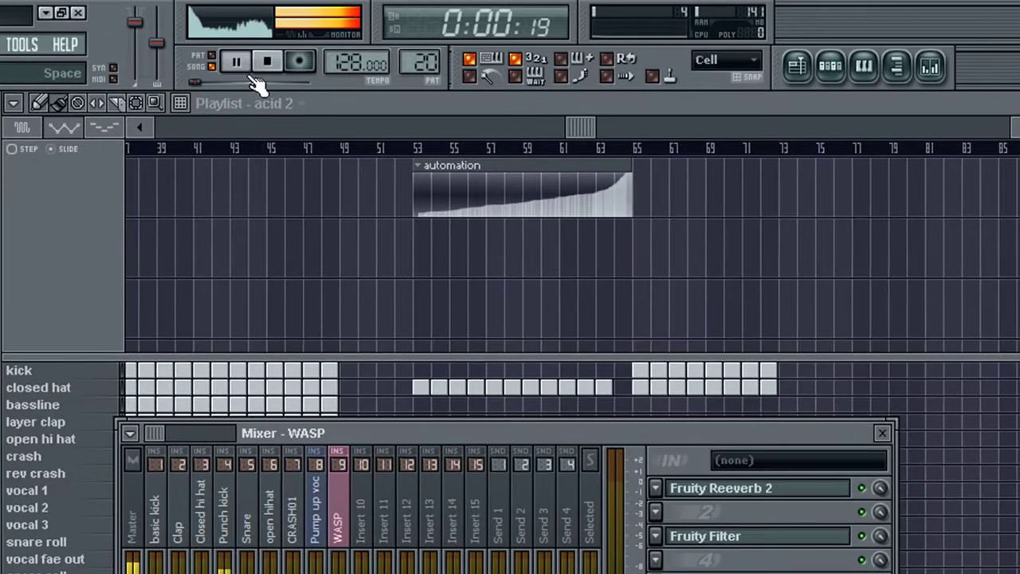
{"action": "left_click", "coordinate": [416, 149]}
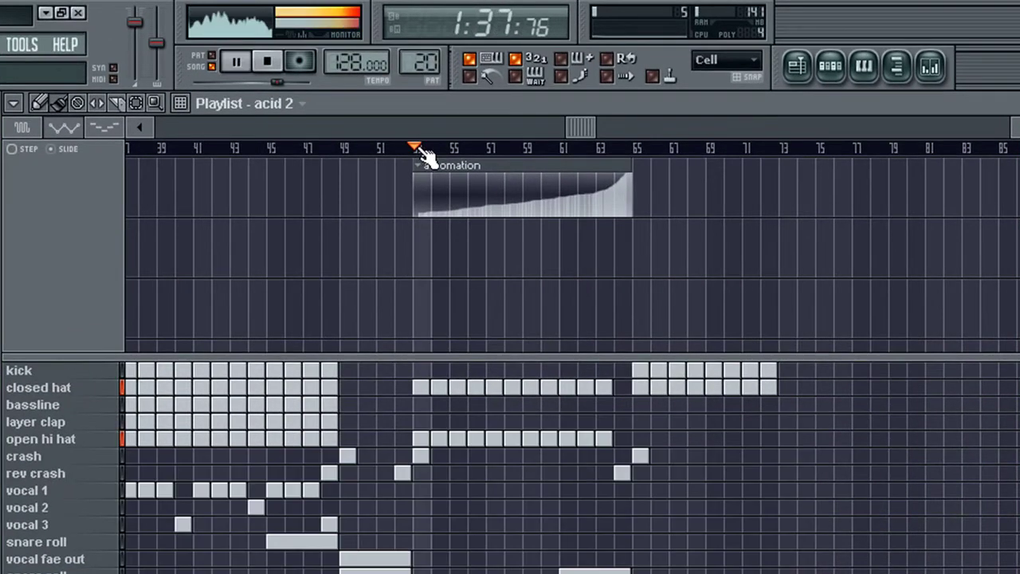
{"action": "left_click", "coordinate": [558, 150]}
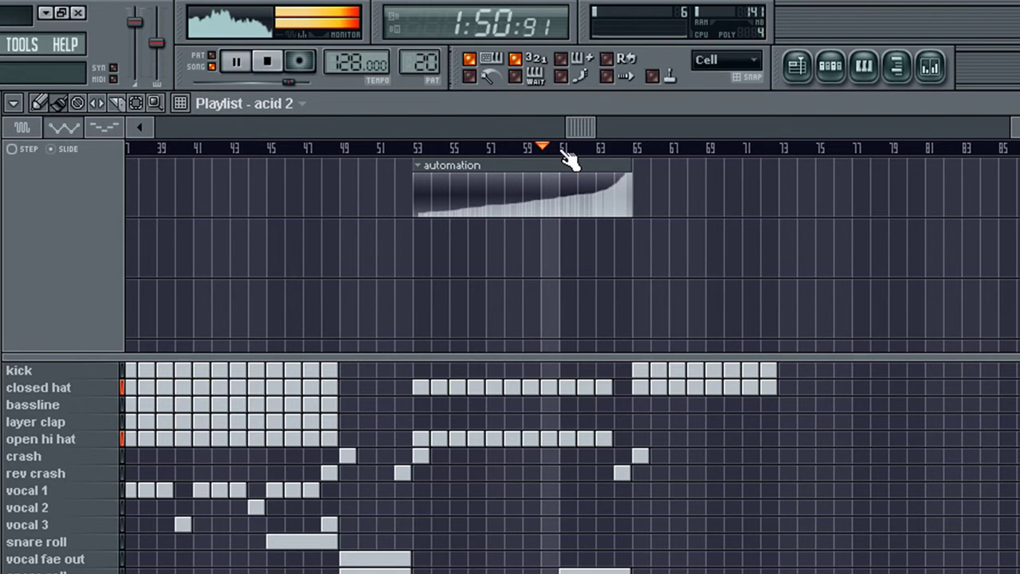
{"action": "left_click", "coordinate": [931, 68]}
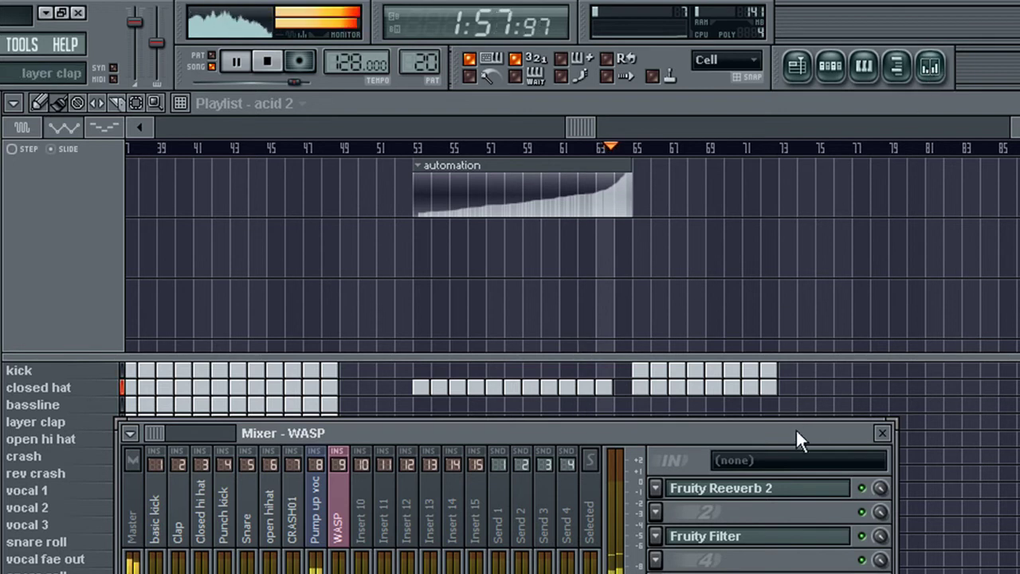
{"action": "left_click", "coordinate": [883, 432]}
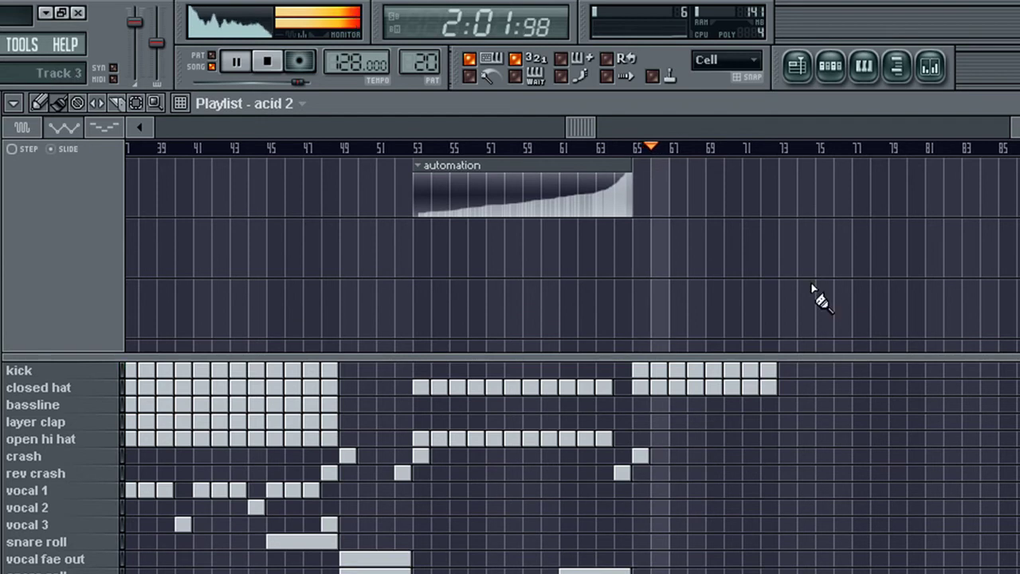
- Raise the Post level of the Fruity Soft Clipper on the WASP mixer channel slightly
{"action": "left_click", "coordinate": [929, 67]}
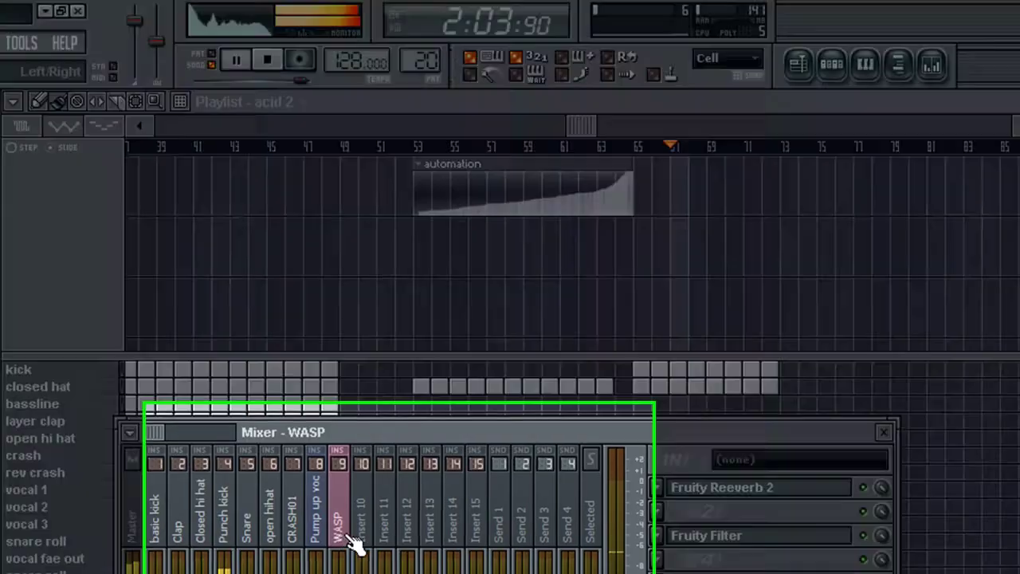
{"action": "left_click", "coordinate": [722, 573]}
{"action": "left_click_drag", "start_coordinate": [626, 279], "coordinate": [626, 255]}
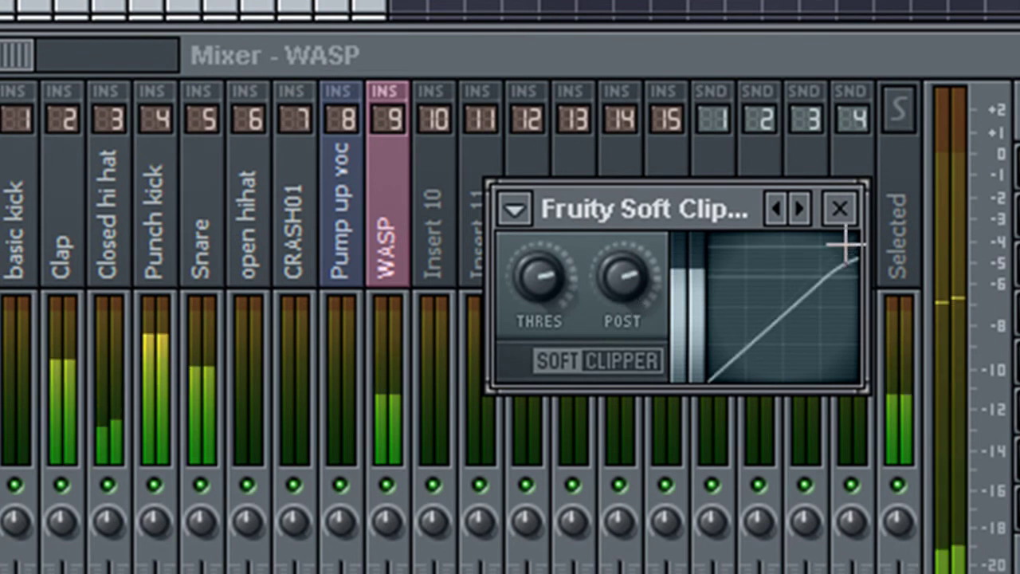
{"action": "left_click", "coordinate": [843, 210]}
{"action": "key", "text": "F9"}
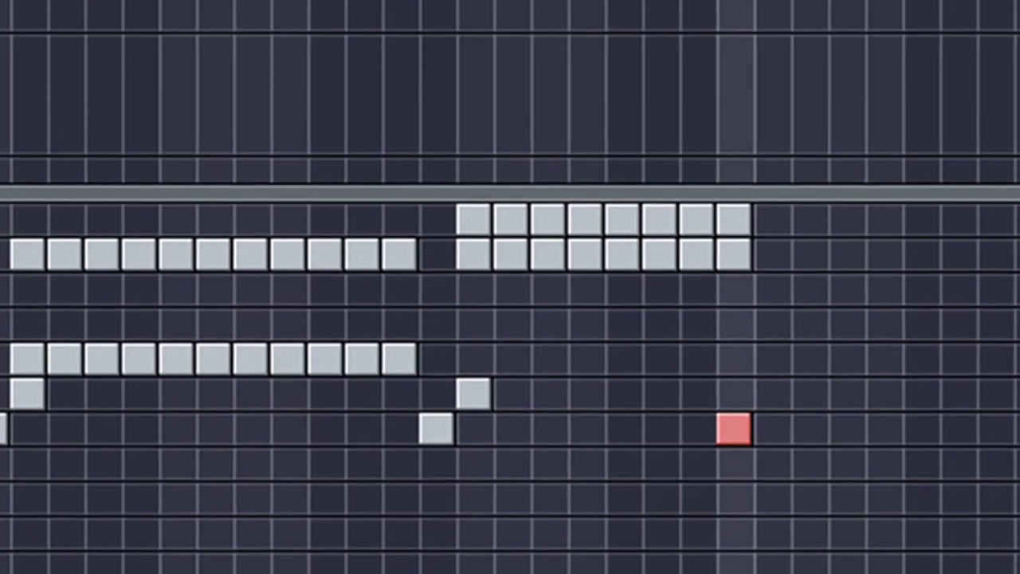
- Remove the rev crash clip at bar 72 and extend the kick, closed hat and open hi hat over bars 73 to 80
{"action": "right_click", "coordinate": [732, 429]}
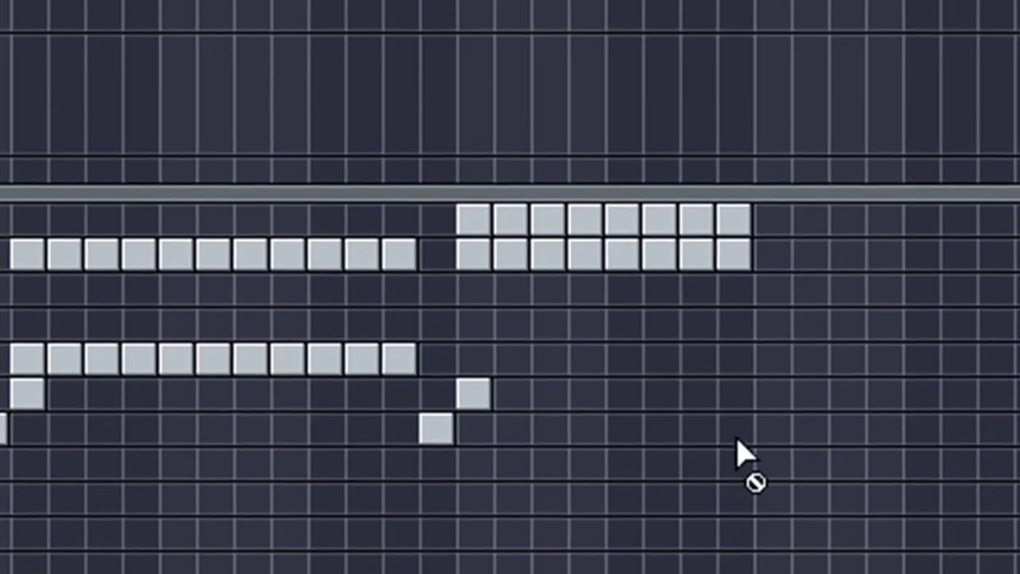
{"action": "left_click_drag", "start_coordinate": [775, 226], "coordinate": [981, 236]}
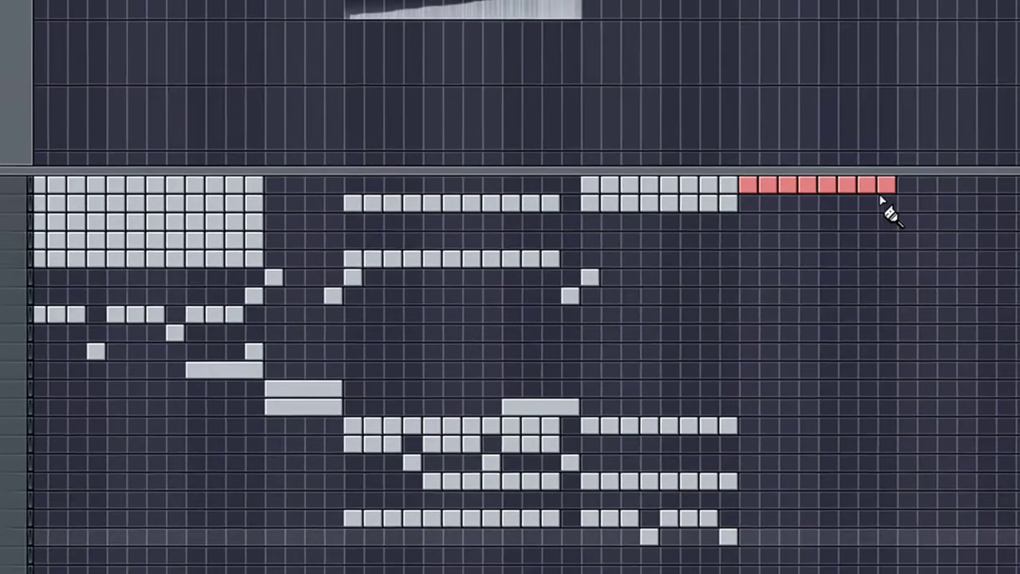
{"action": "left_click_drag", "start_coordinate": [749, 204], "coordinate": [877, 212]}
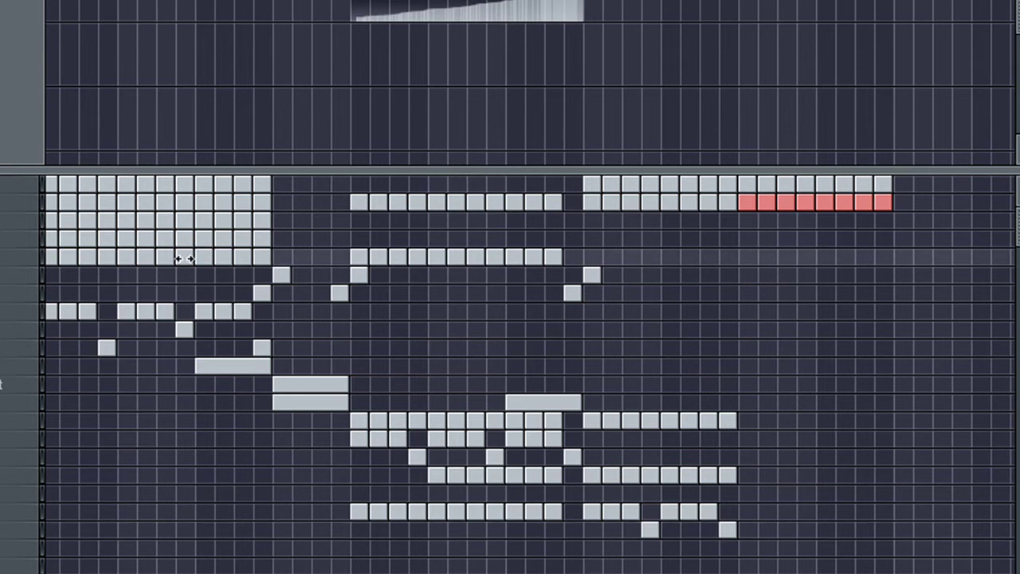
{"action": "left_click_drag", "start_coordinate": [877, 203], "coordinate": [877, 256]}
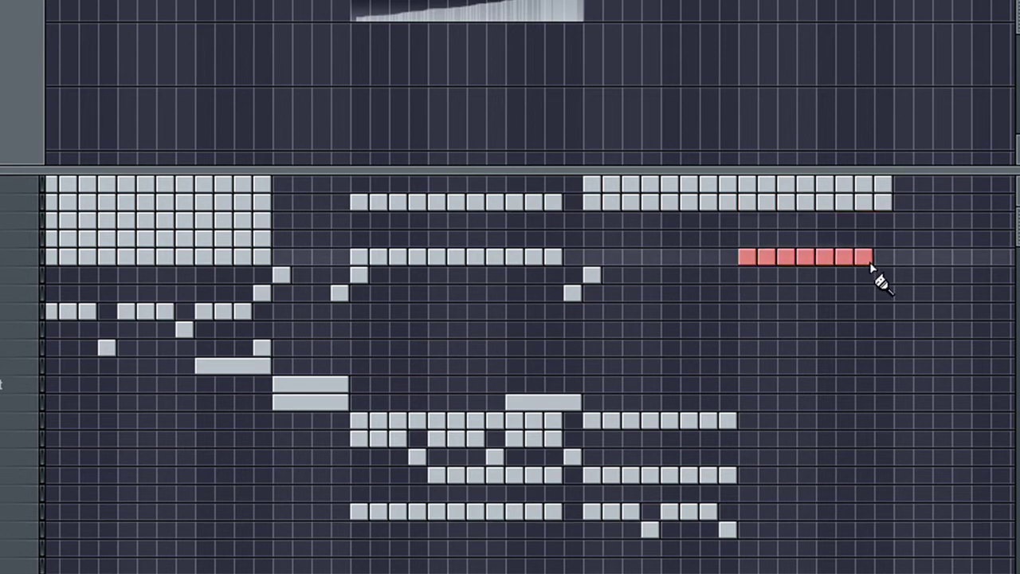
{"action": "left_click", "coordinate": [801, 201]}
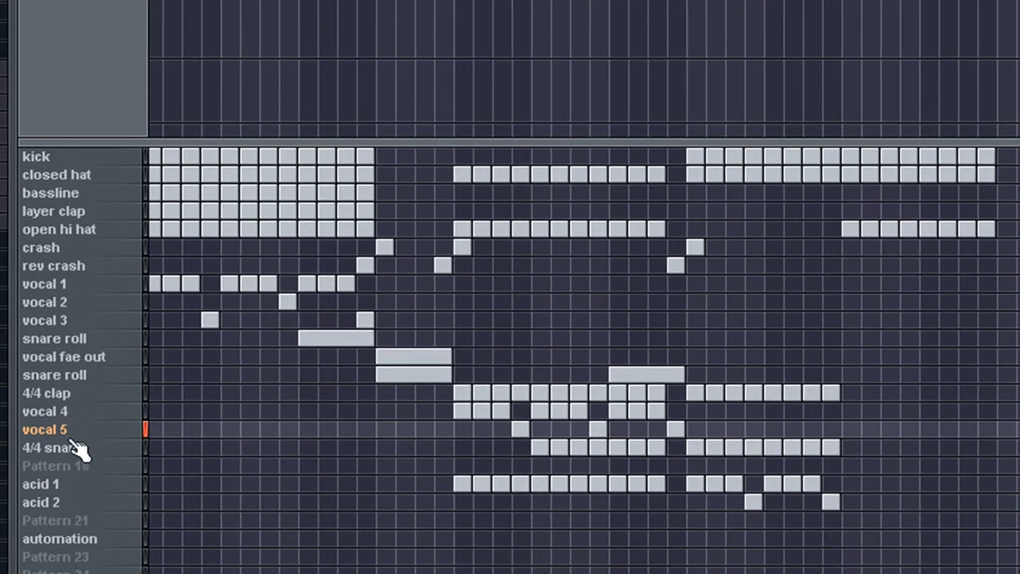
- Place vocal 2 and rev crash clips at bar 72 and a crash clip at bar 73
{"action": "left_click", "coordinate": [49, 285]}
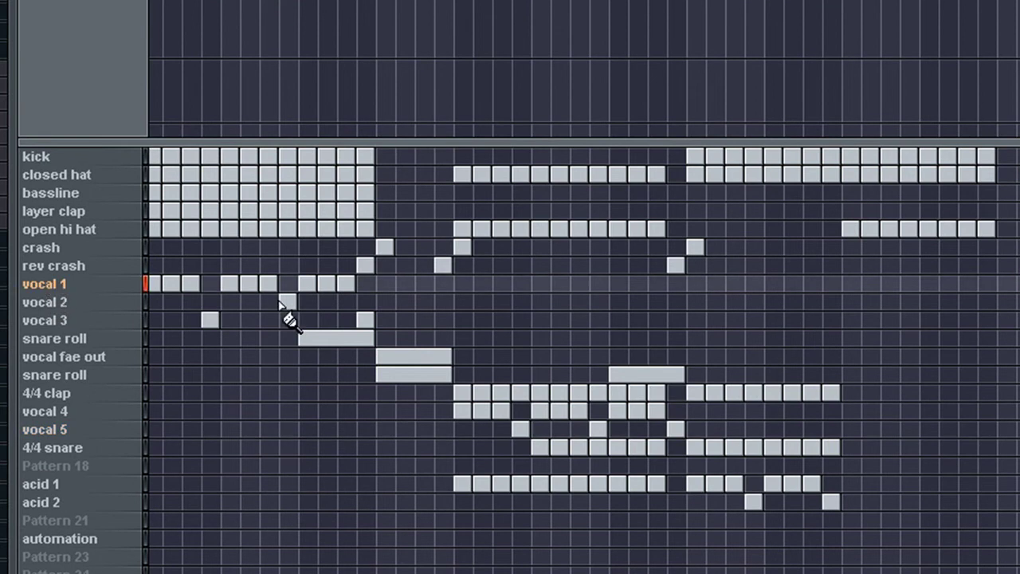
{"action": "left_click", "coordinate": [91, 303]}
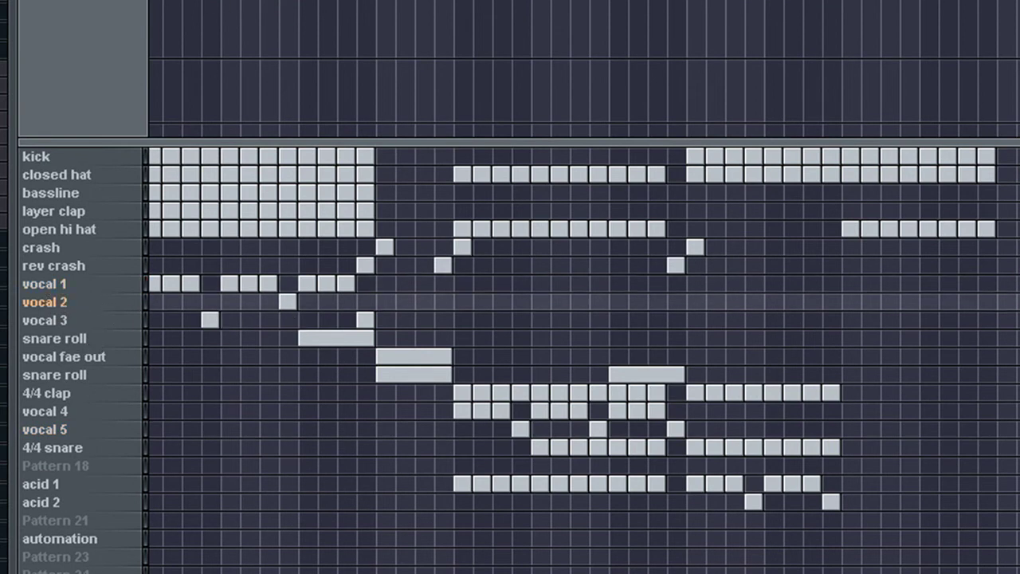
{"action": "left_click", "coordinate": [831, 301]}
{"action": "left_click", "coordinate": [850, 247]}
{"action": "left_click", "coordinate": [69, 252]}
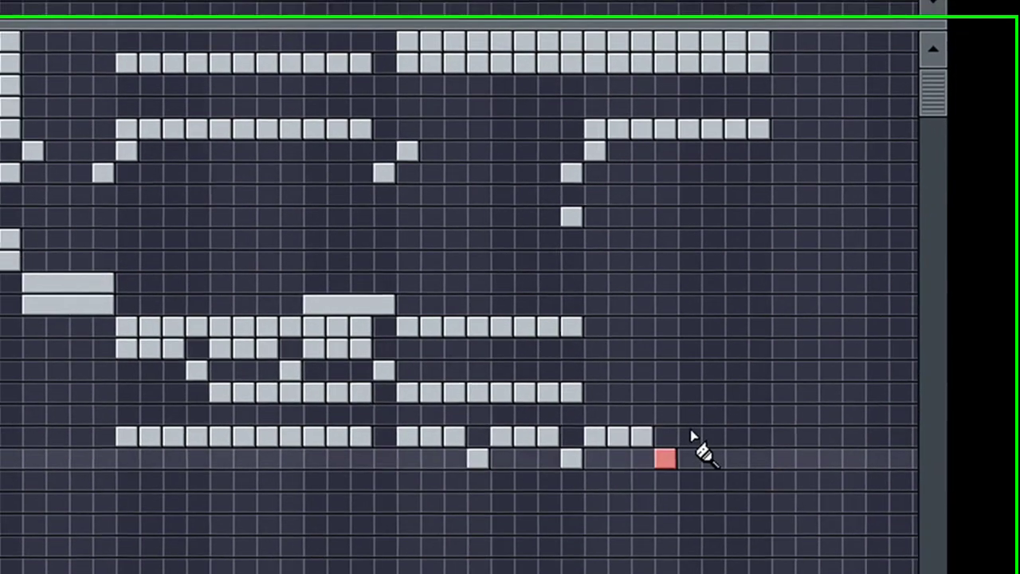
- Fill bars 77 to 79 with acid 1, place acid 2 at bar 80, and extend 4/4 clap and 4/4 snare over bars 73 to 80
{"action": "left_click_drag", "start_coordinate": [683, 417], "coordinate": [752, 417]}
{"action": "left_click", "coordinate": [765, 438]}
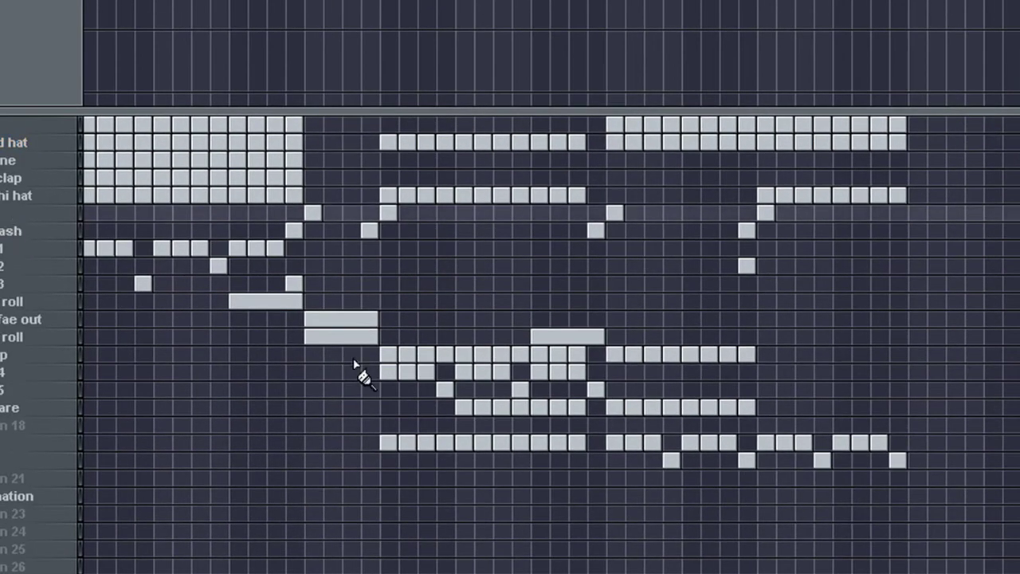
{"action": "mouse_move", "coordinate": [764, 356]}
{"action": "left_mouse_down"}
{"action": "mouse_move", "coordinate": [893, 372]}
{"action": "mouse_move", "coordinate": [899, 357]}
{"action": "mouse_move", "coordinate": [738, 362]}
{"action": "left_mouse_up"}
{"action": "left_click", "coordinate": [8, 408]}
{"action": "left_click_drag", "start_coordinate": [767, 407], "coordinate": [887, 406]}
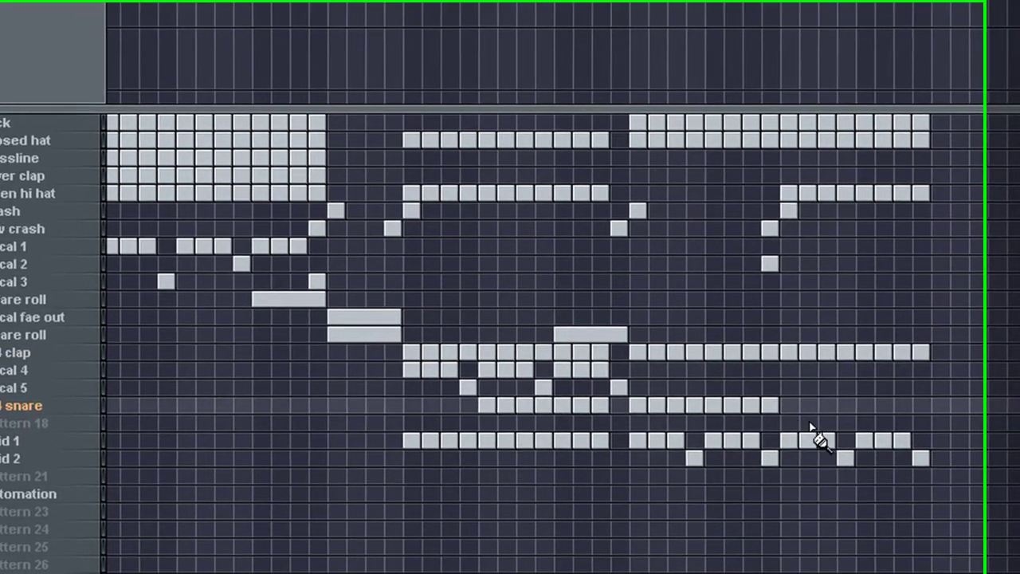
{"action": "left_click_drag", "start_coordinate": [949, 405], "coordinate": [922, 345]}
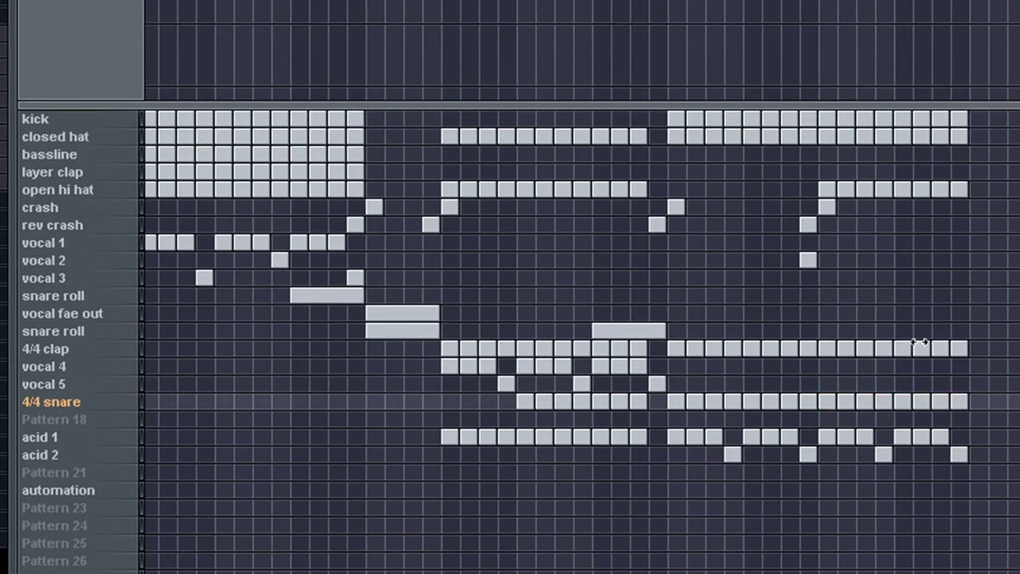
- Fill the bassline pattern over bars 73 to 80, removing any clip beyond bar 80
{"action": "left_click", "coordinate": [62, 179]}
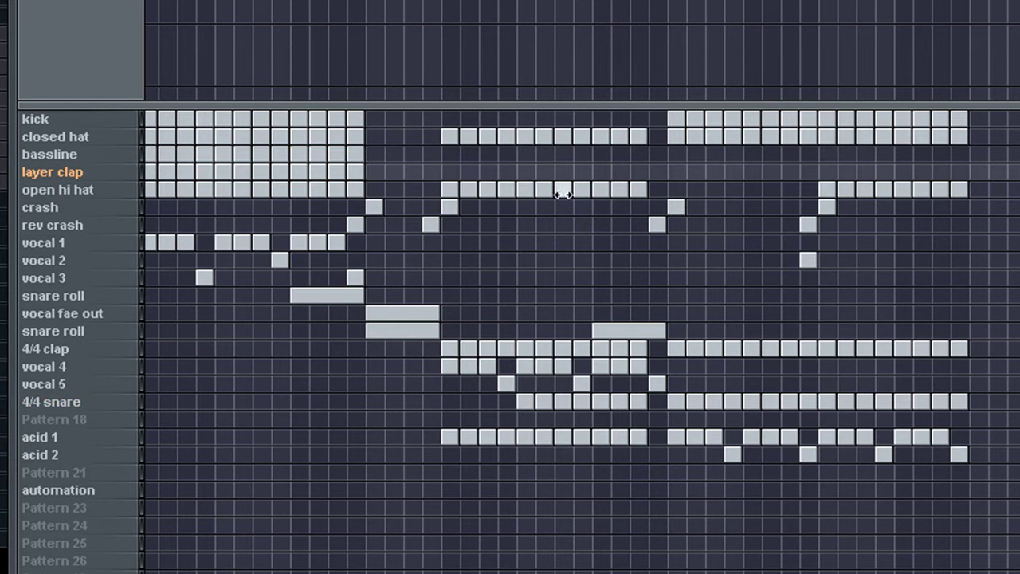
{"action": "left_click", "coordinate": [49, 154]}
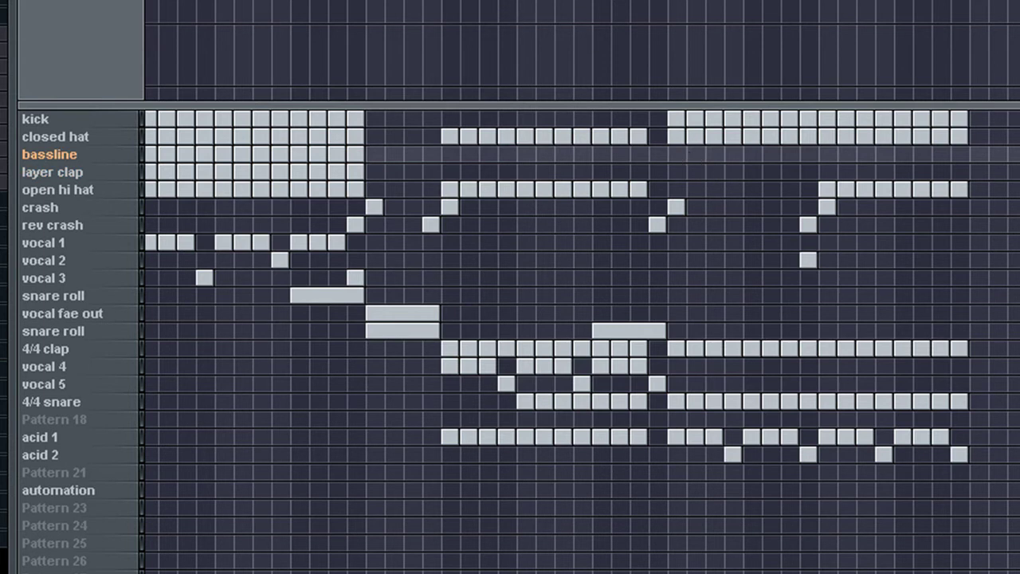
{"action": "scroll", "coordinate": [661, 103], "scroll_direction": "right", "scroll_amount": 5}
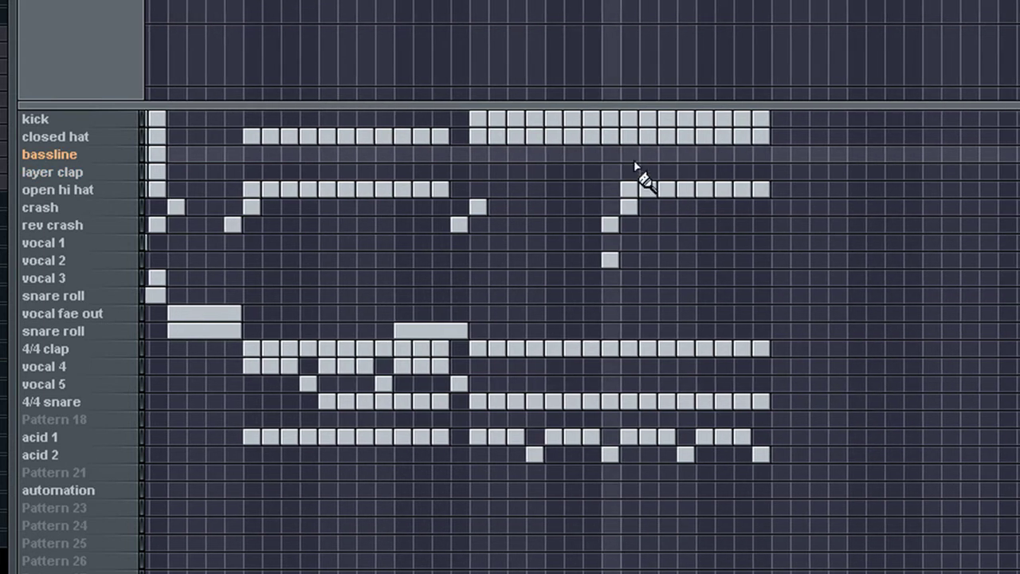
{"action": "left_click_drag", "start_coordinate": [631, 155], "coordinate": [784, 157]}
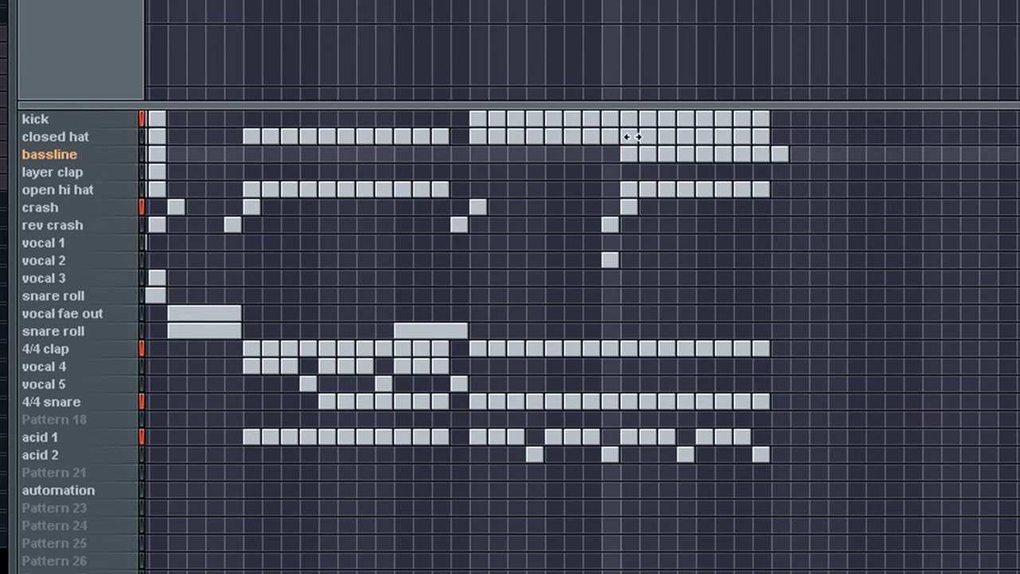
{"action": "right_click", "coordinate": [777, 153]}
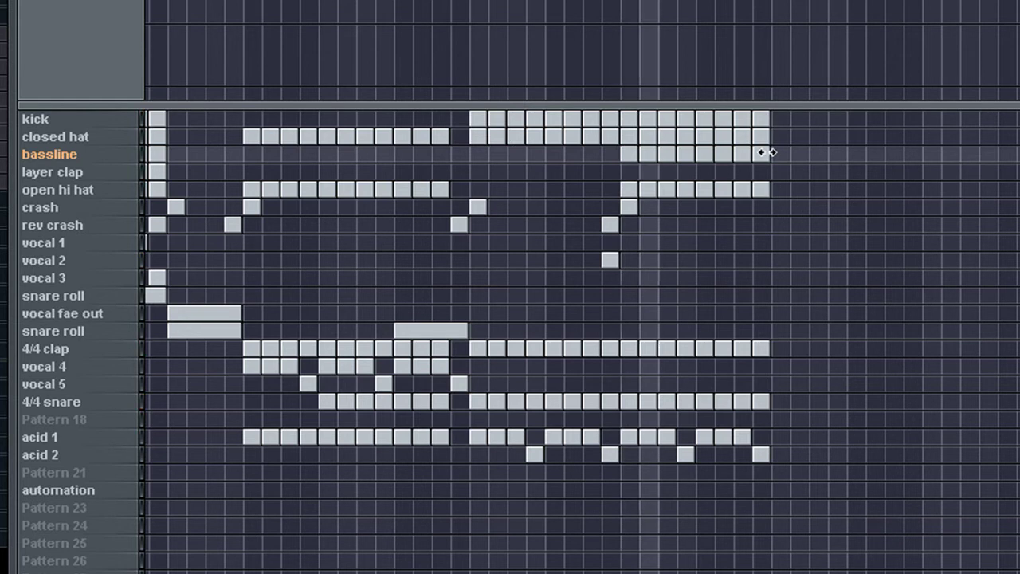
{"action": "left_click", "coordinate": [761, 154]}
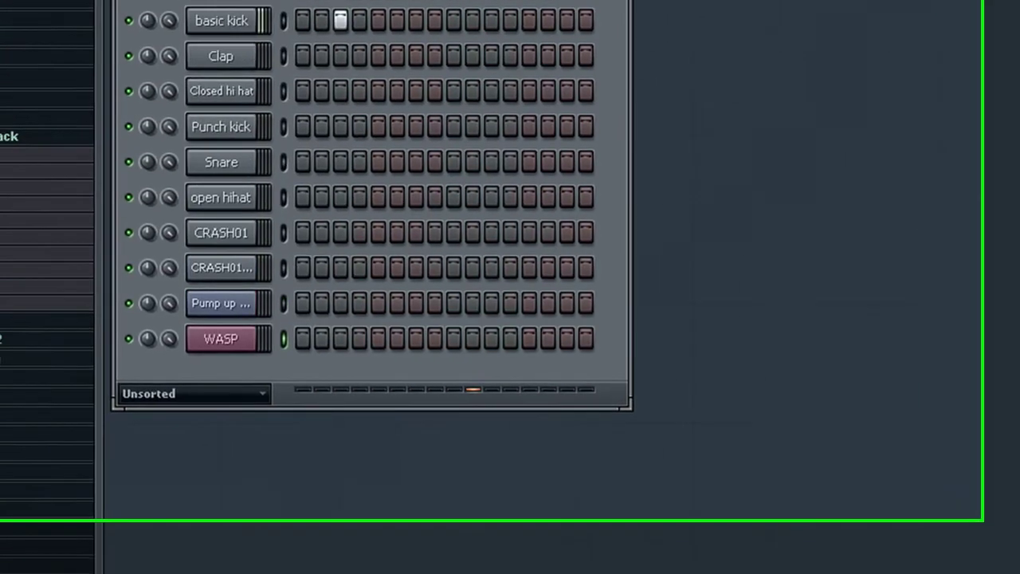
- Lower the volume of the basic kick mixer channel slightly
{"action": "key", "text": "F9"}
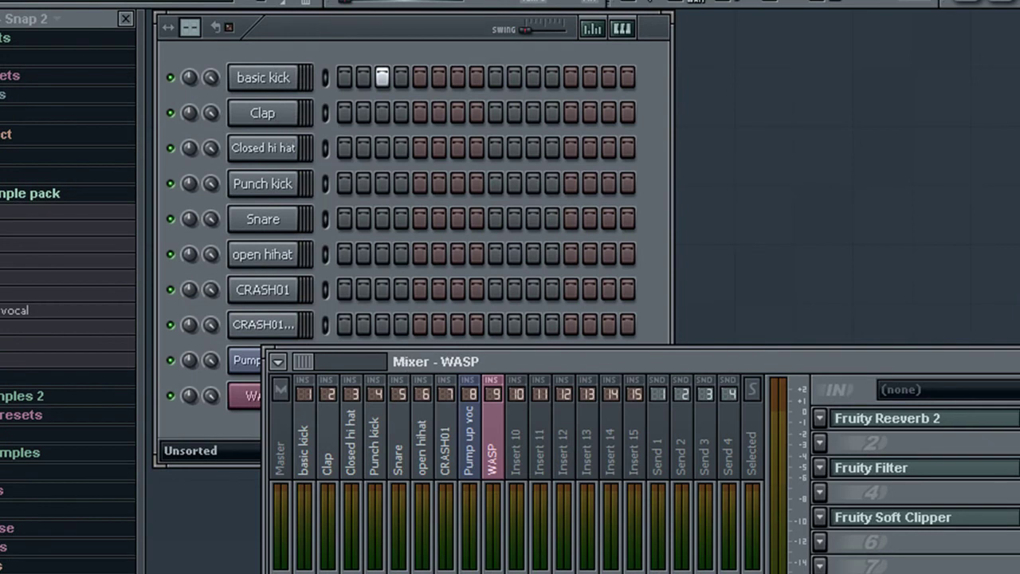
{"action": "left_click", "coordinate": [306, 503]}
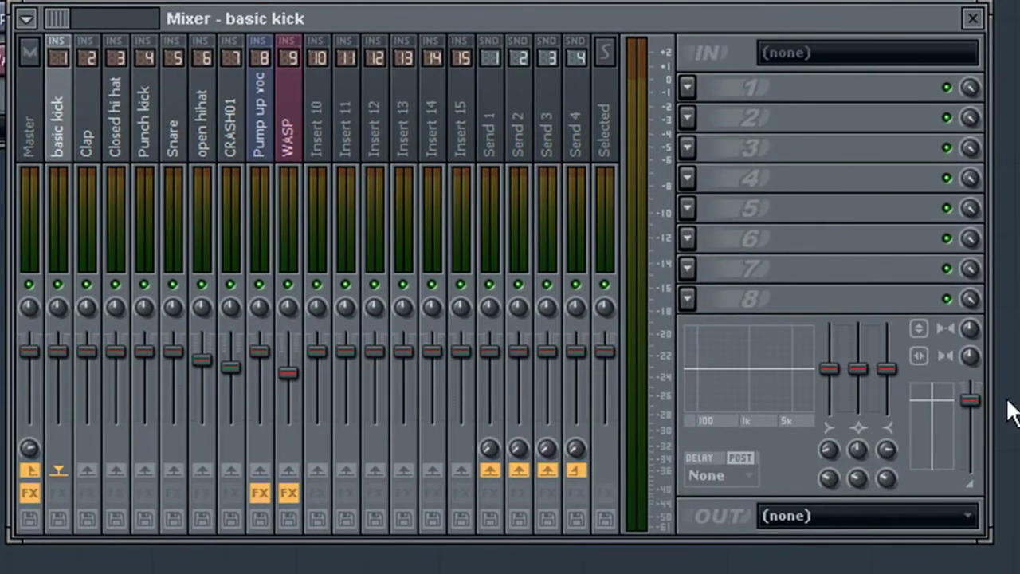
{"action": "left_click_drag", "start_coordinate": [970, 400], "coordinate": [970, 407]}
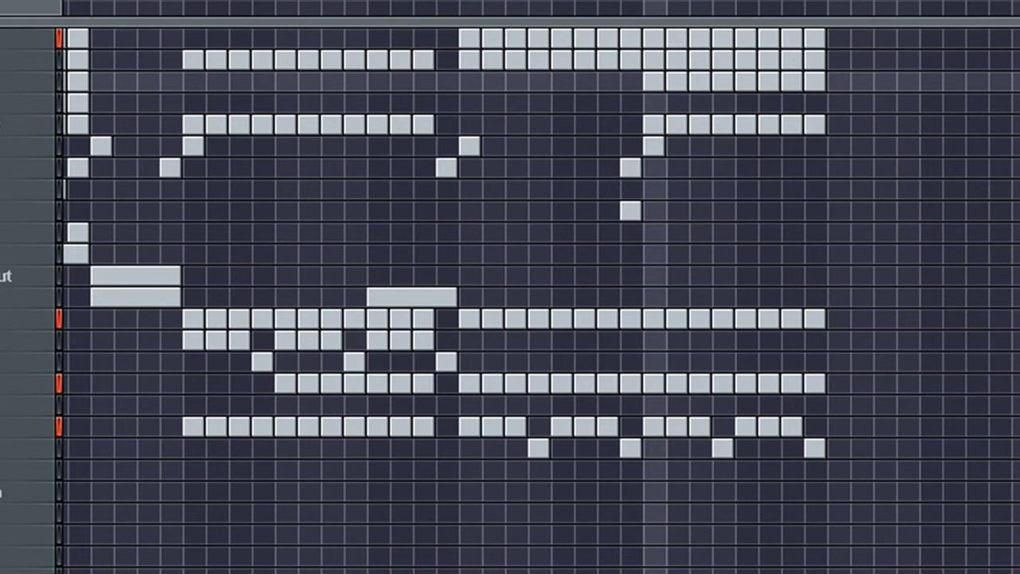
- Extend the kick, closed hat, bassline and open hi hat patterns over bars 81 to 88
{"action": "scroll", "coordinate": [515, 18], "scroll_direction": "right", "scroll_amount": 5}
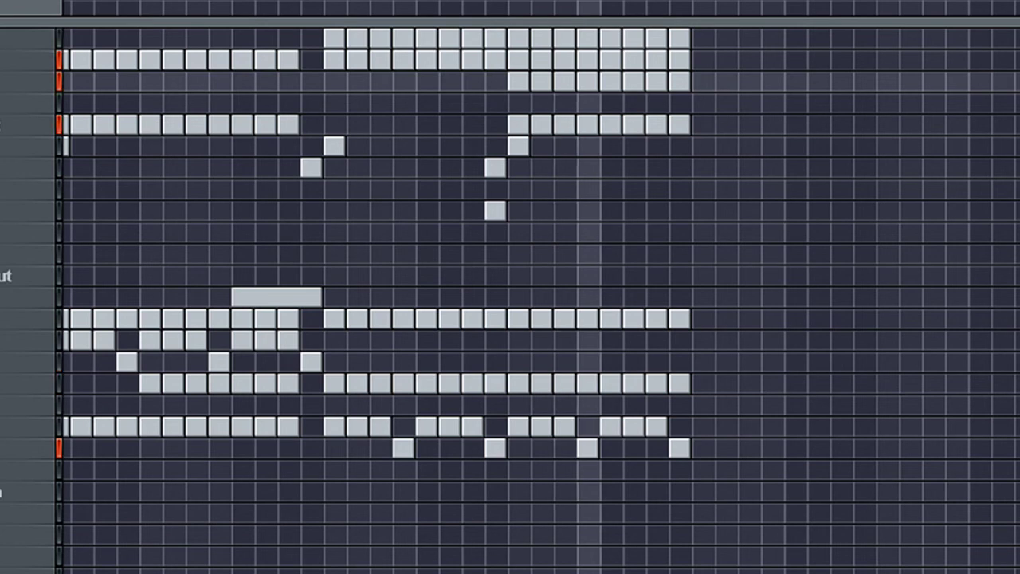
{"action": "scroll", "coordinate": [511, 287], "scroll_direction": "right", "scroll_amount": 3}
{"action": "scroll", "coordinate": [510, 287], "scroll_direction": "right", "scroll_amount": 3}
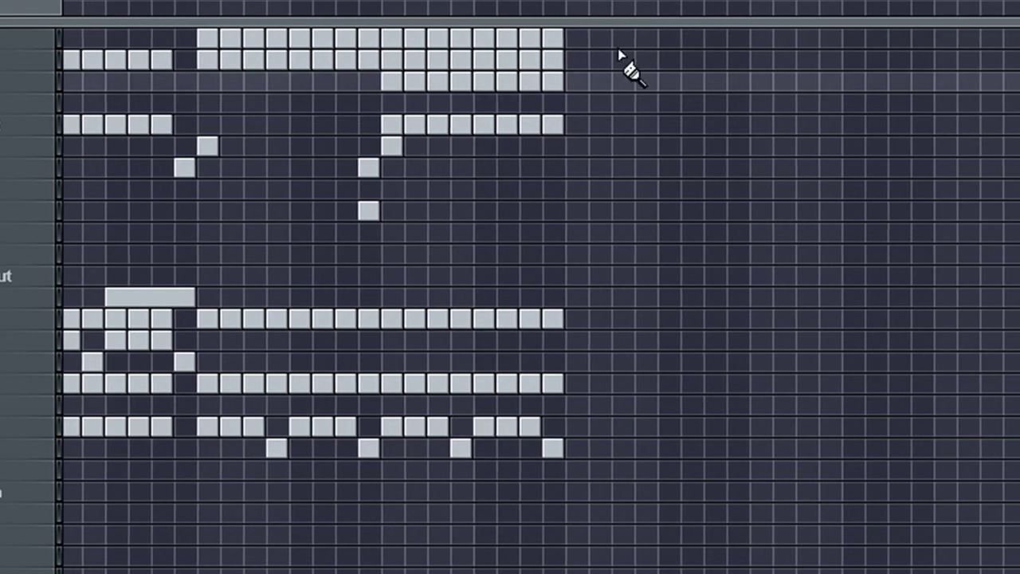
{"action": "mouse_move", "coordinate": [579, 55]}
{"action": "left_mouse_down"}
{"action": "mouse_move", "coordinate": [691, 54]}
{"action": "mouse_move", "coordinate": [615, 77]}
{"action": "mouse_move", "coordinate": [733, 72]}
{"action": "mouse_move", "coordinate": [590, 86]}
{"action": "left_mouse_up"}
{"action": "left_click_drag", "start_coordinate": [576, 81], "coordinate": [740, 85]}
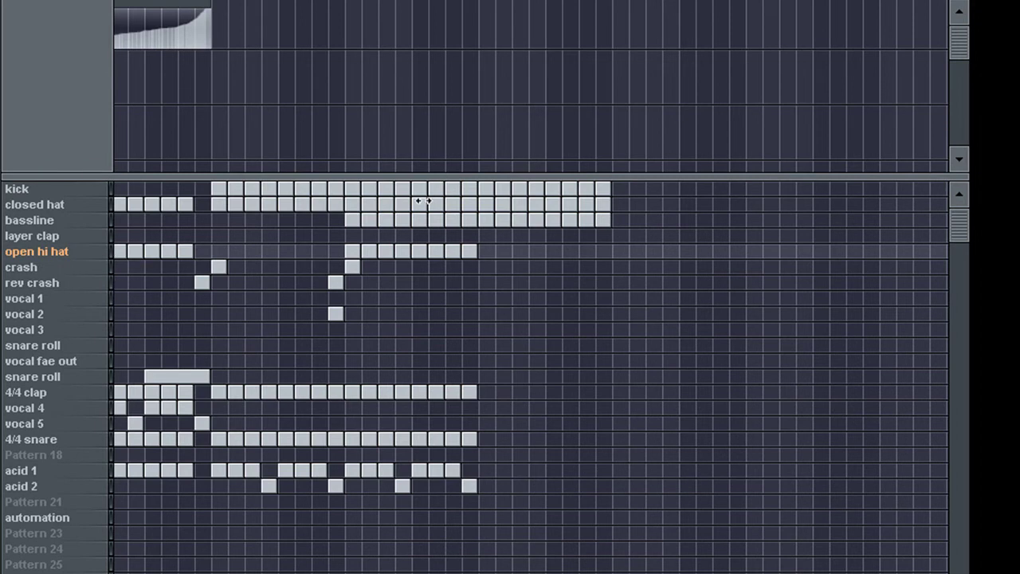
{"action": "left_click_drag", "start_coordinate": [482, 256], "coordinate": [602, 260]}
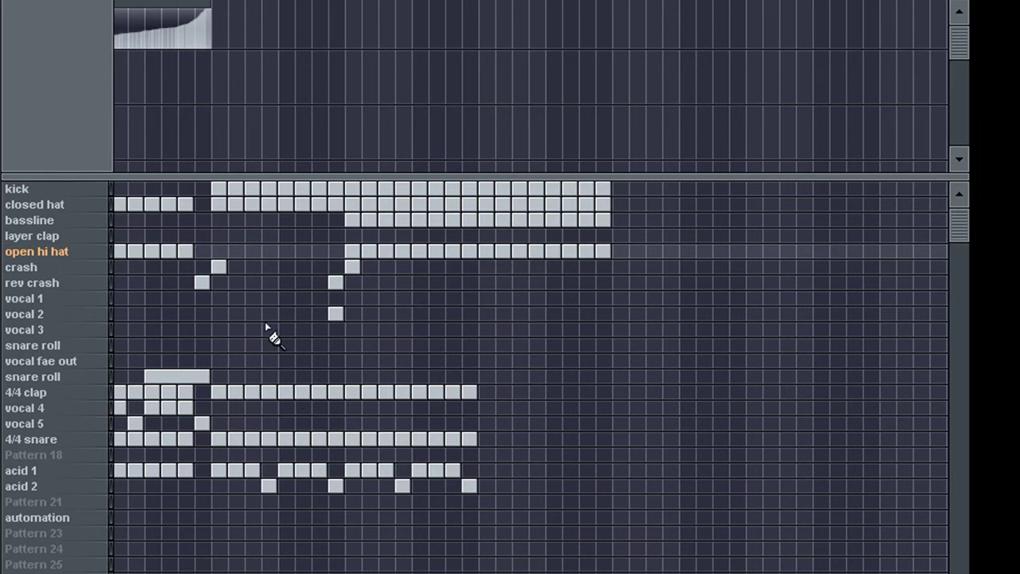
- Place vocal 2 at bars 80 and 82, vocal 1 at bar 81 and vocal 3 at bar 83
{"action": "left_click", "coordinate": [72, 424]}
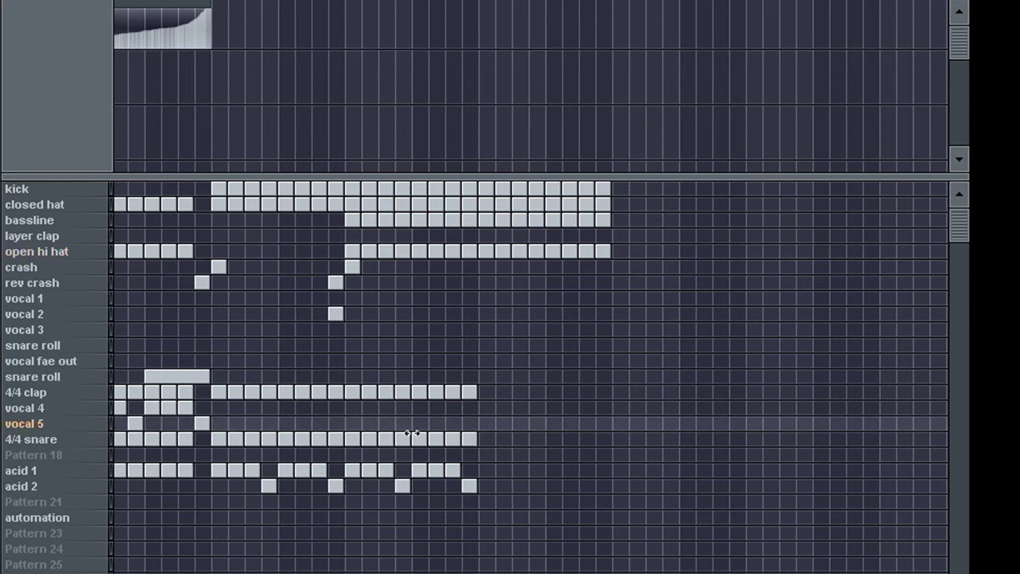
{"action": "left_click", "coordinate": [469, 314]}
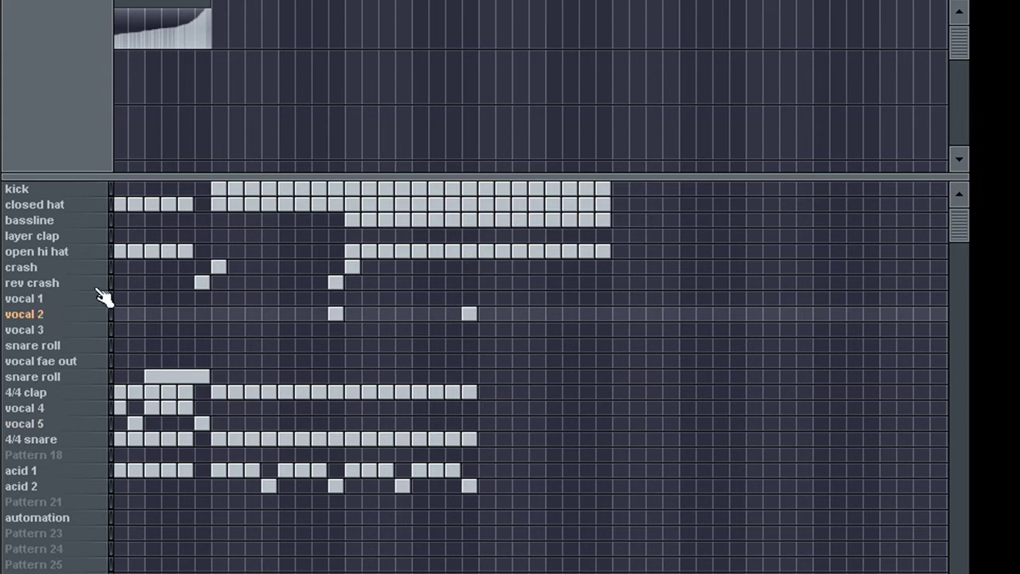
{"action": "left_click", "coordinate": [503, 315]}
{"action": "left_click", "coordinate": [520, 329]}
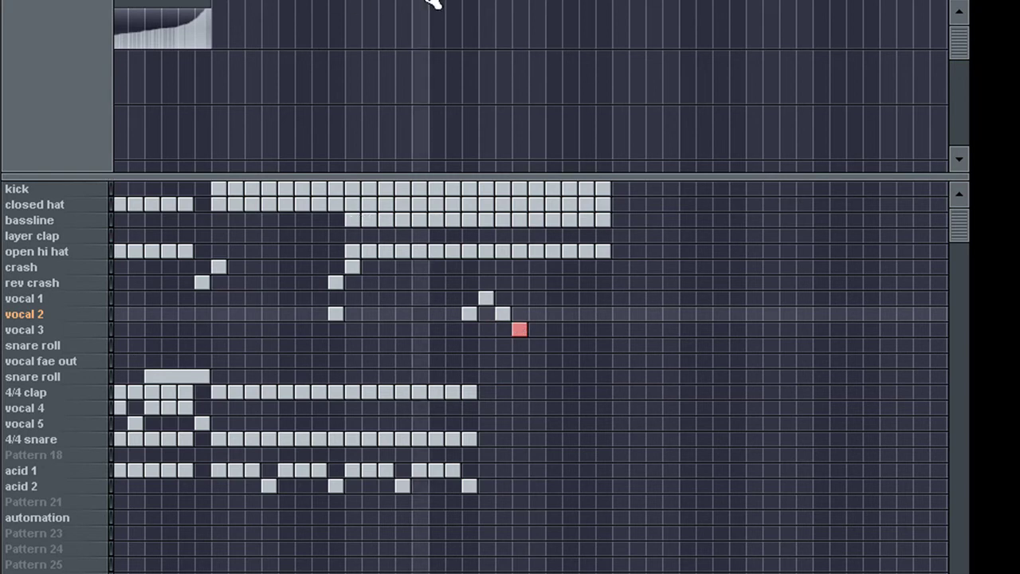
- Extend the 4/4 snare pattern over bars 81 to 87 and the 4/4 clap over bars 81 to 88
{"action": "left_click_drag", "start_coordinate": [484, 440], "coordinate": [594, 441]}
{"action": "left_click_drag", "start_coordinate": [483, 393], "coordinate": [594, 400]}
{"action": "left_click", "coordinate": [604, 392]}
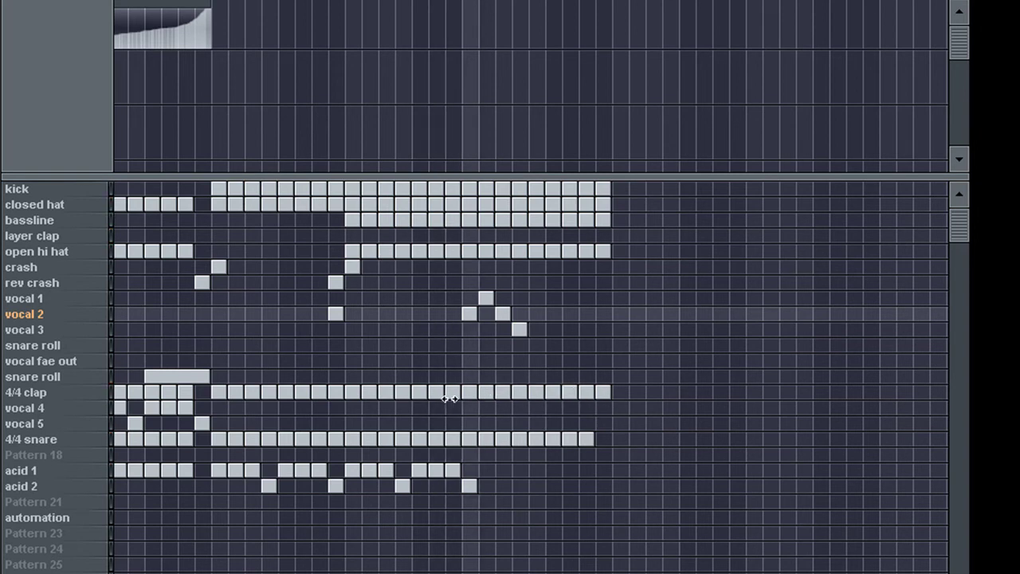
- Place a crash clip at bar 81 and move playback back to an earlier bar
{"action": "left_click", "coordinate": [485, 282]}
{"action": "mouse_move", "coordinate": [485, 282]}
{"action": "left_mouse_down"}
{"action": "mouse_move", "coordinate": [485, 252]}
{"action": "mouse_move", "coordinate": [485, 267]}
{"action": "left_mouse_up"}
{"action": "left_click", "coordinate": [386, 7]}
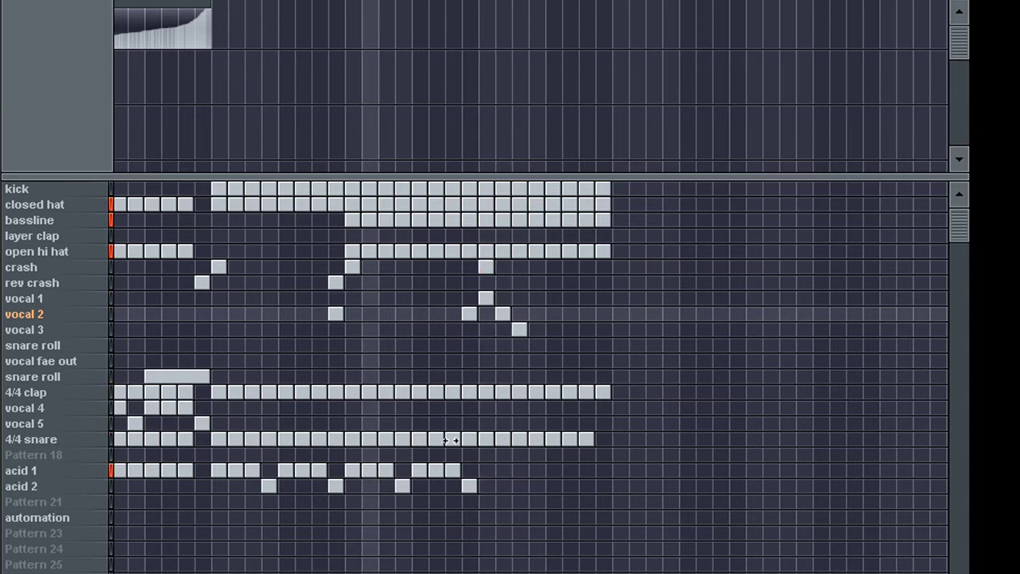
- Place acid 1 over bars 81 to 83 and 85 to 87, with acid 2 at bars 84 and 88
{"action": "left_click_drag", "start_coordinate": [484, 471], "coordinate": [590, 472]}
{"action": "left_click", "coordinate": [541, 486]}
{"action": "left_click", "coordinate": [556, 471]}
{"action": "left_click", "coordinate": [604, 486]}
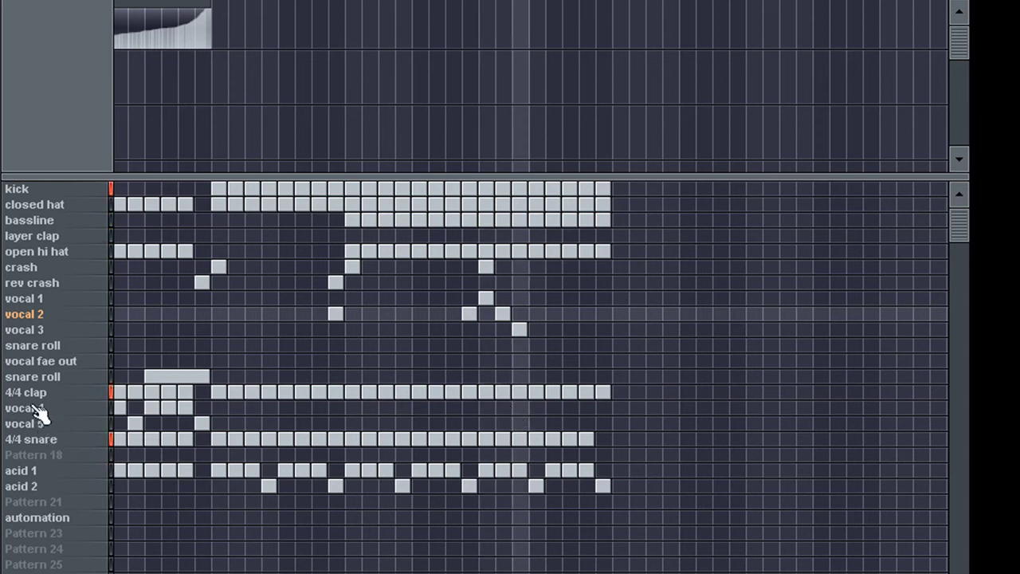
- Replace the vocal 2 clip at bar 82 with vocal 3, and place vocal 1 at bar 83 and vocal 3 at bar 84
{"action": "left_click", "coordinate": [467, 10]}
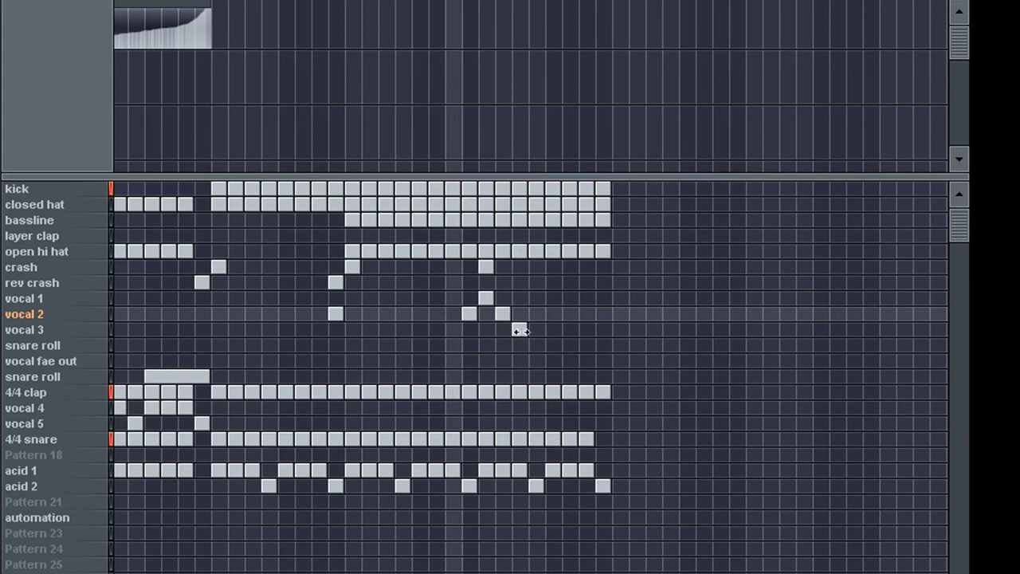
{"action": "left_click_drag", "start_coordinate": [503, 314], "coordinate": [503, 329]}
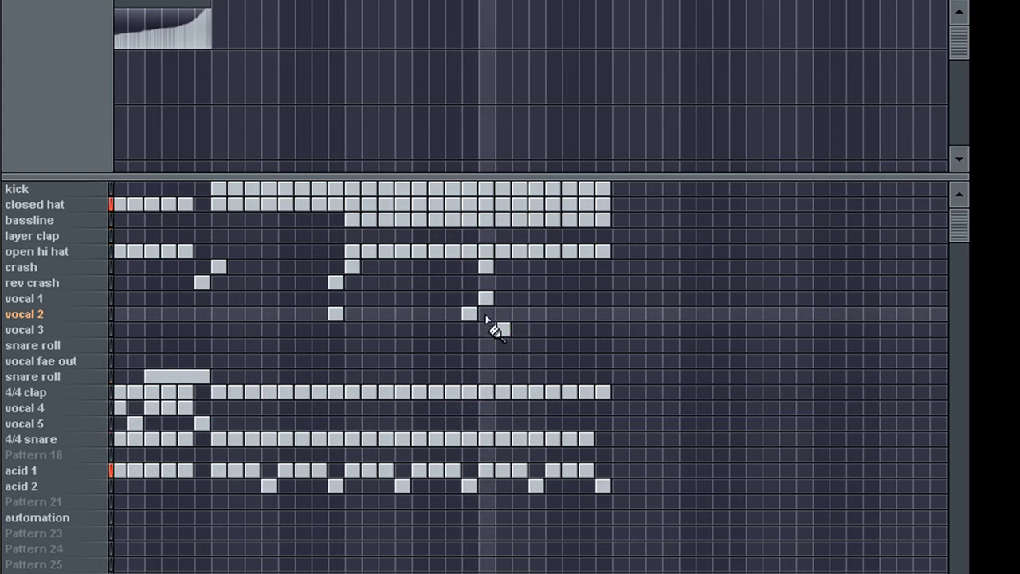
{"action": "left_click", "coordinate": [519, 298]}
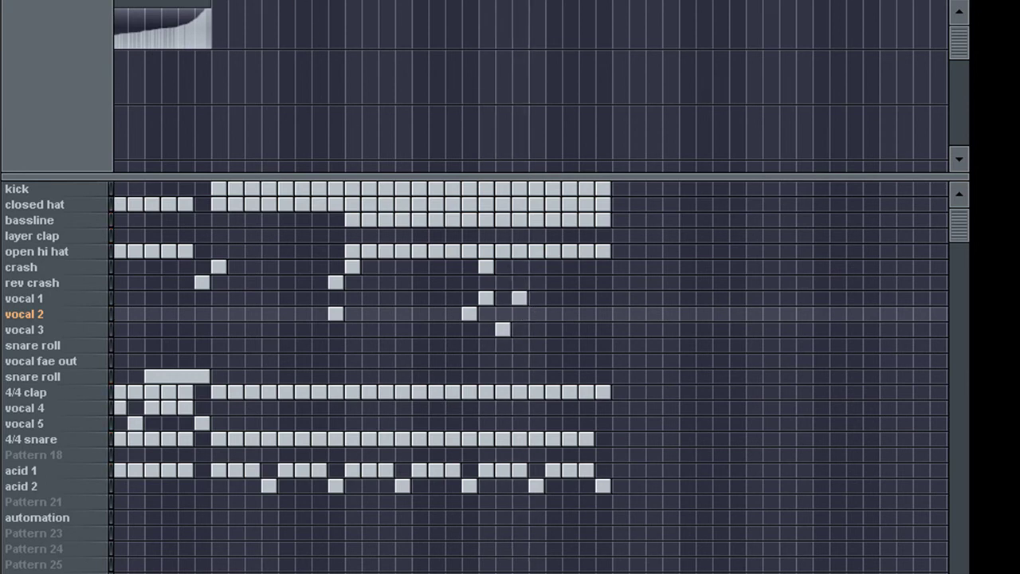
{"action": "left_click", "coordinate": [536, 330]}
- Place the snare roll pattern listed above vocal fae out at bar 85 and move it to bars 93 to 96
{"action": "left_click", "coordinate": [34, 347]}
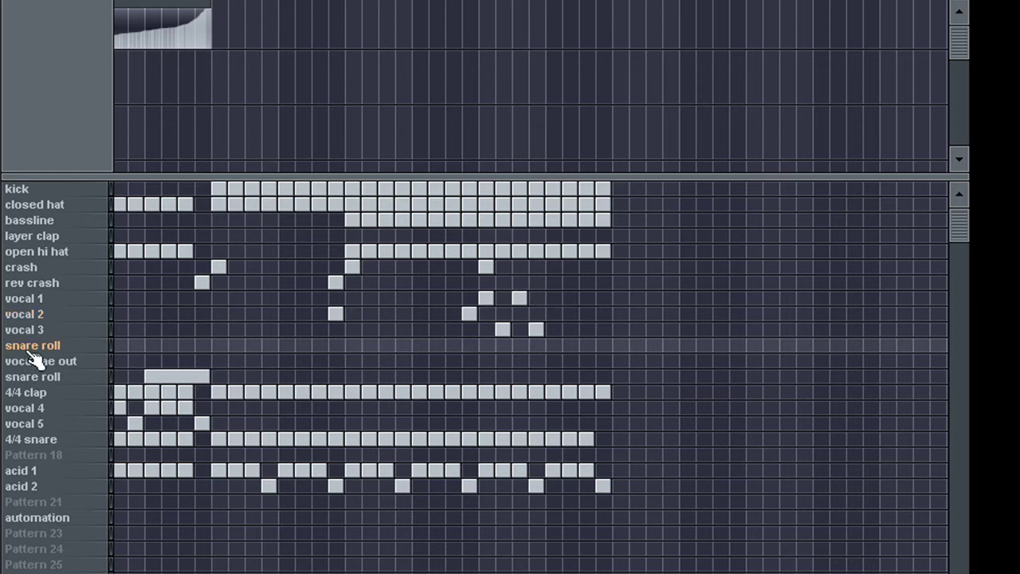
{"action": "left_click", "coordinate": [561, 345]}
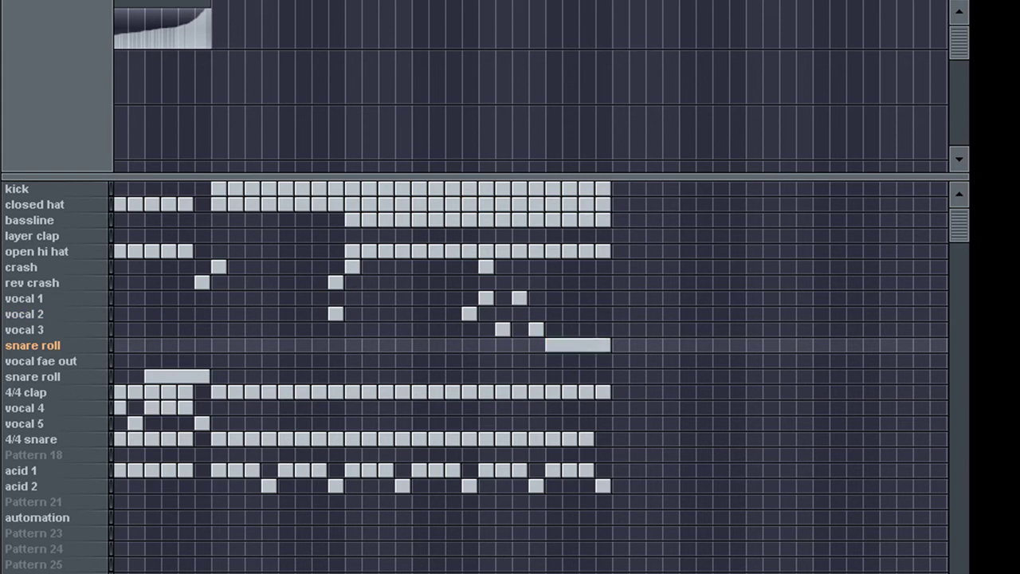
{"action": "scroll", "coordinate": [529, 375], "scroll_direction": "right", "scroll_amount": 1}
{"action": "scroll", "coordinate": [308, 483], "scroll_direction": "right", "scroll_amount": 1}
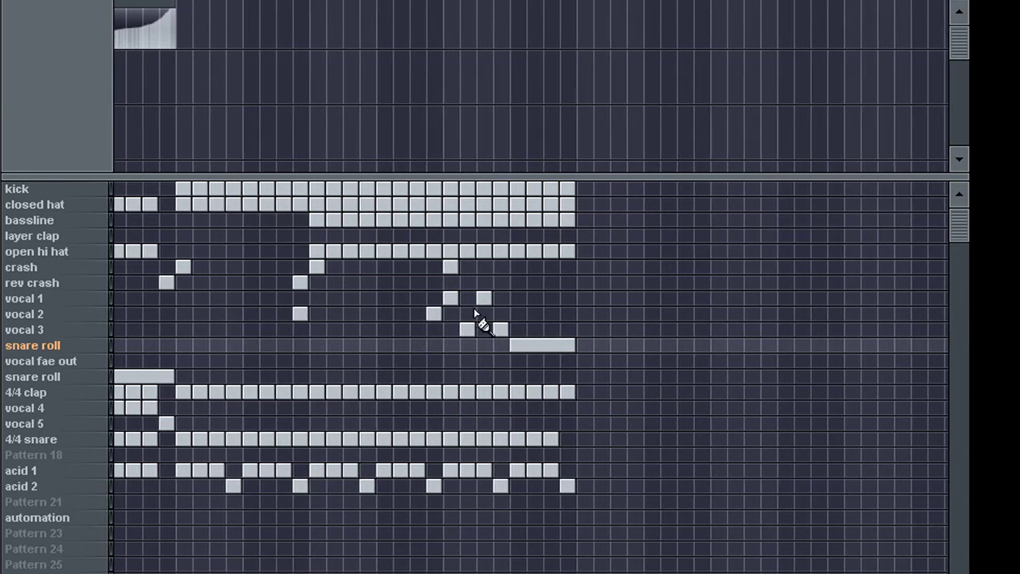
{"action": "left_click_drag", "start_coordinate": [542, 348], "coordinate": [676, 349]}
- Extend the open hi hat, bassline, closed hat and kick patterns over bars 89 to 96
{"action": "left_click_drag", "start_coordinate": [584, 253], "coordinate": [707, 254]}
{"action": "left_click_drag", "start_coordinate": [582, 221], "coordinate": [706, 221]}
{"action": "left_click_drag", "start_coordinate": [590, 205], "coordinate": [700, 209]}
{"action": "mouse_move", "coordinate": [592, 191]}
{"action": "left_mouse_down"}
{"action": "mouse_move", "coordinate": [697, 193]}
{"action": "mouse_move", "coordinate": [688, 202]}
{"action": "left_mouse_up"}
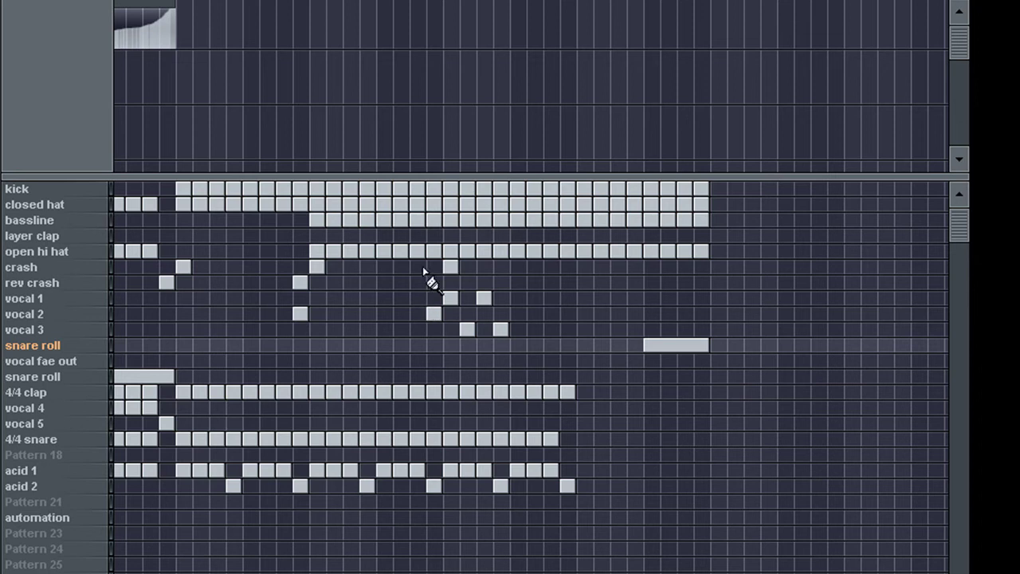
- Place vocal 1 at bars 85 and 88, vocal 2 at bar 86 and vocal 3 at bar 87
{"action": "left_click", "coordinate": [32, 395]}
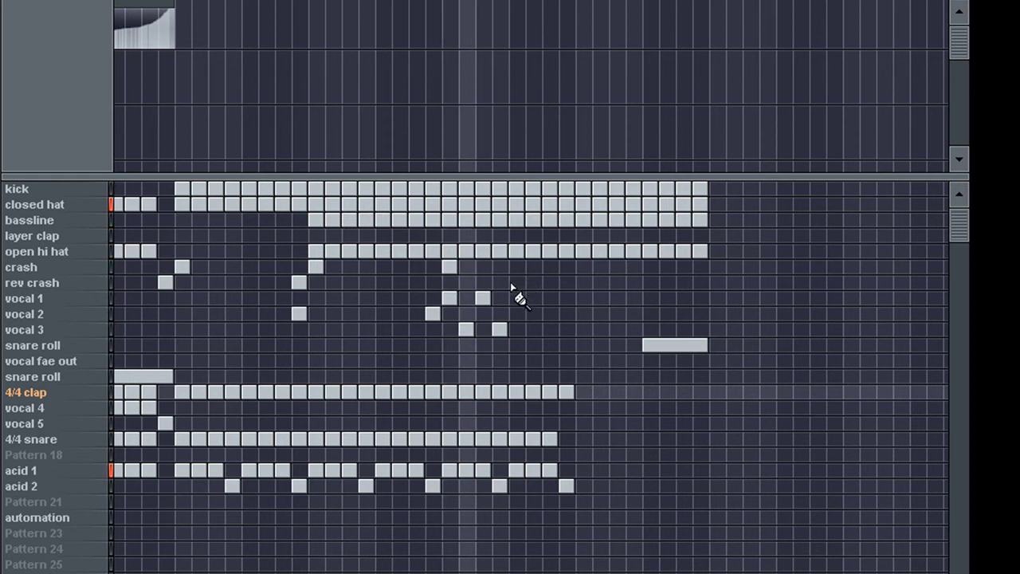
{"action": "left_click", "coordinate": [517, 298]}
{"action": "left_click", "coordinate": [533, 314]}
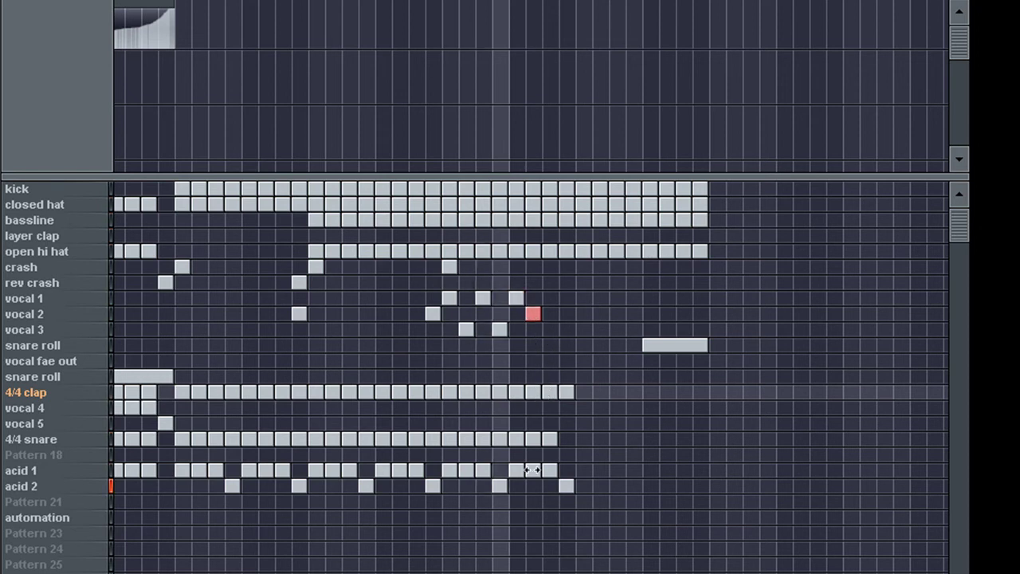
{"action": "left_click", "coordinate": [550, 329]}
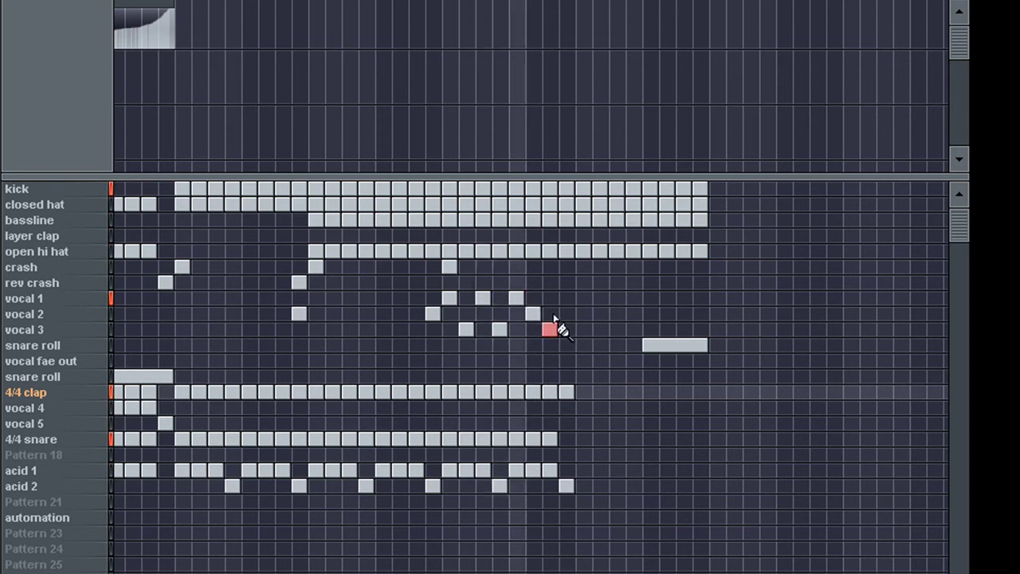
{"action": "left_click", "coordinate": [566, 299]}
- Extend the 4/4 clap over bars 89 to 96 and the 4/4 snare over bars 89 to 94, with a crash at bar 89
{"action": "left_click_drag", "start_coordinate": [585, 396], "coordinate": [706, 394]}
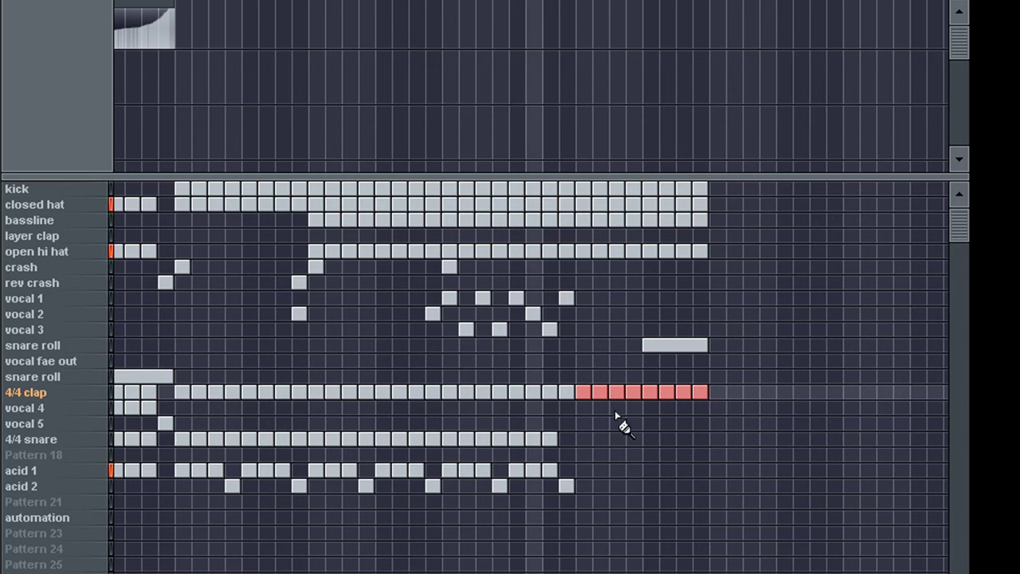
{"action": "left_click_drag", "start_coordinate": [586, 439], "coordinate": [674, 439]}
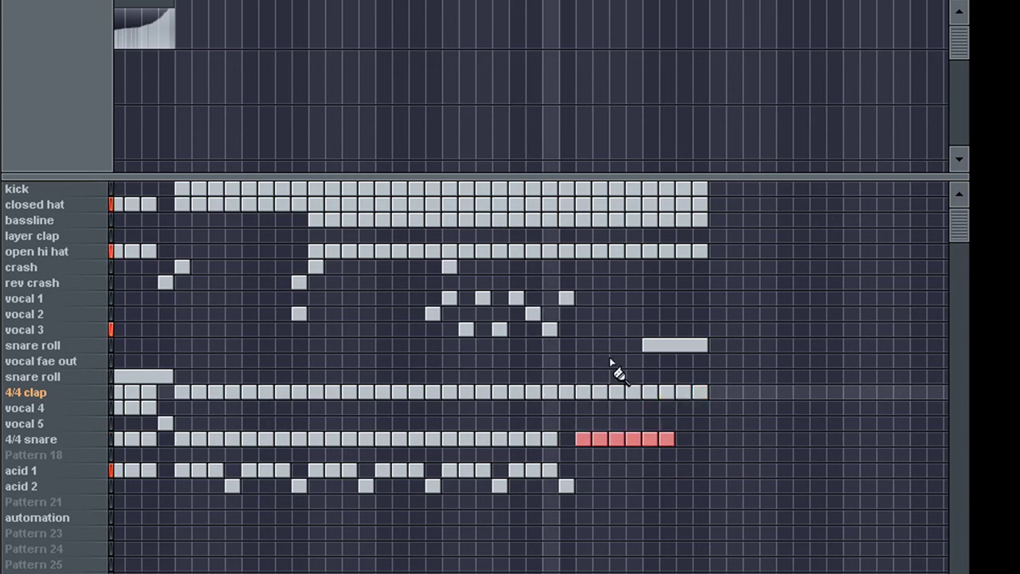
{"action": "left_click", "coordinate": [582, 267]}
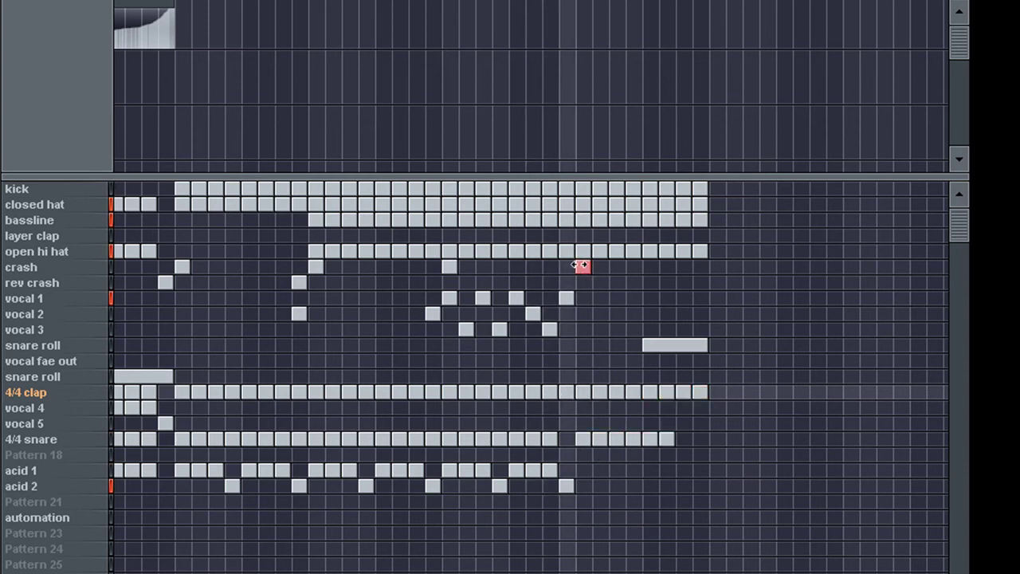
- Place two consecutive vocal fae out clips over bars 89 to 96, leaving no snare roll at bar 89
{"action": "left_click", "coordinate": [583, 345]}
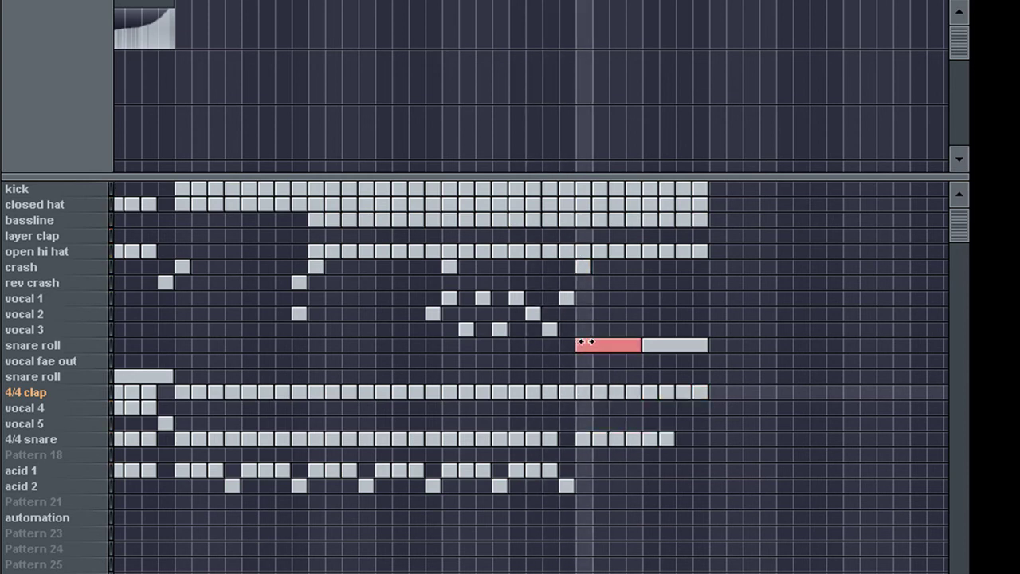
{"action": "left_click", "coordinate": [47, 333]}
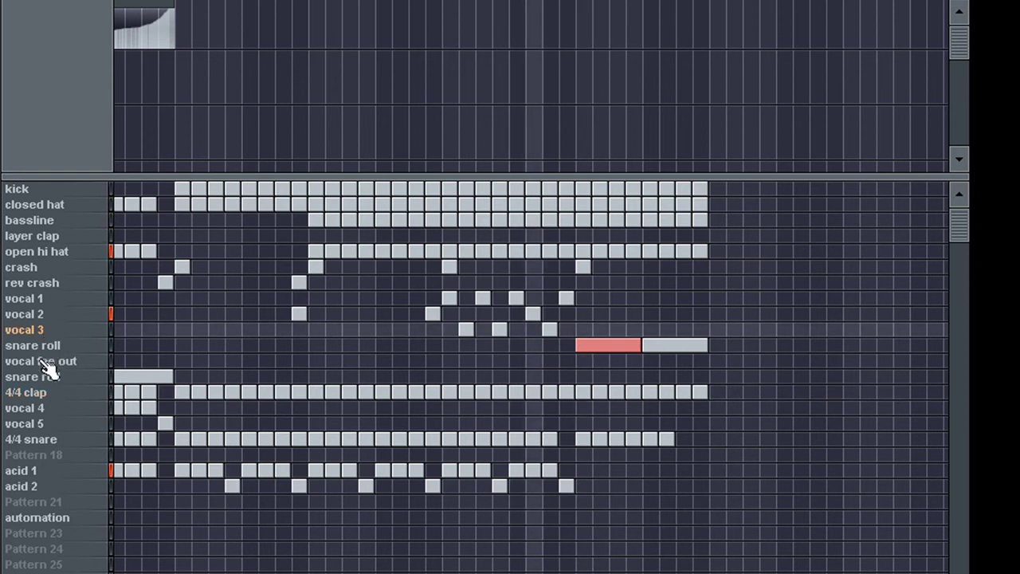
{"action": "left_click", "coordinate": [44, 360]}
{"action": "left_click_drag", "start_coordinate": [604, 358], "coordinate": [604, 360]}
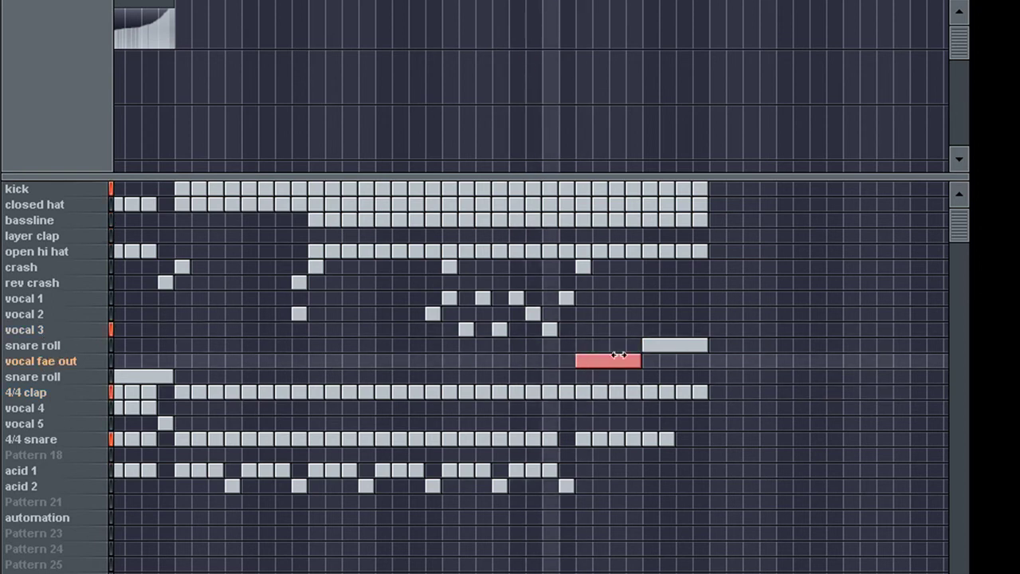
{"action": "left_click", "coordinate": [656, 360]}
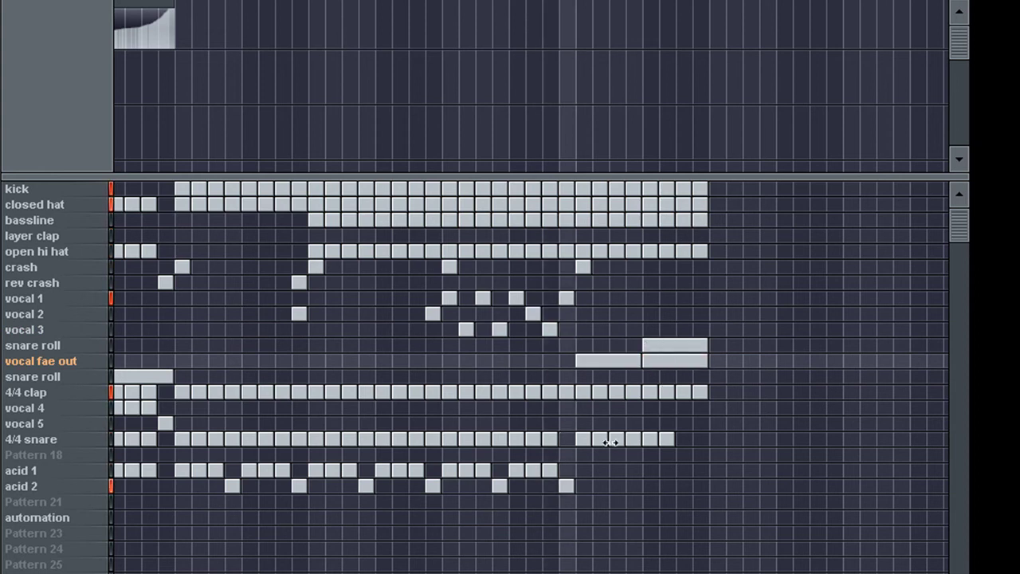
- Place acid 1 over bars 89 to 91 and 93 to 95, with acid 2 at bars 92 and 96
{"action": "left_click_drag", "start_coordinate": [584, 472], "coordinate": [662, 470]}
{"action": "left_click", "coordinate": [633, 485]}
{"action": "left_click", "coordinate": [684, 470]}
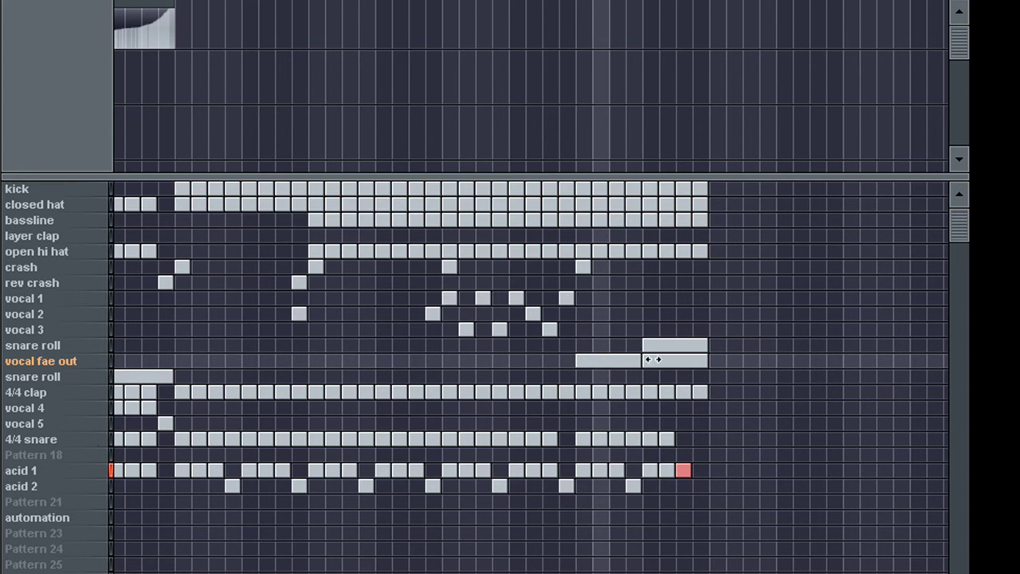
{"action": "left_click", "coordinate": [700, 485]}
- Place a rev crash at bar 96 leading into a crash at bar 97
{"action": "scroll", "coordinate": [528, 210], "scroll_direction": "right", "scroll_amount": 3}
{"action": "left_click", "coordinate": [48, 283]}
{"action": "left_click", "coordinate": [507, 283]}
{"action": "left_click", "coordinate": [523, 266]}
- Extend the open hi hat and bassline over bars 97 to 105, and the kick and closed hat over bars 97 to 104
{"action": "left_click_drag", "start_coordinate": [523, 251], "coordinate": [662, 252]}
{"action": "mouse_move", "coordinate": [579, 252]}
{"action": "left_mouse_down"}
{"action": "mouse_move", "coordinate": [529, 228]}
{"action": "mouse_move", "coordinate": [649, 219]}
{"action": "mouse_move", "coordinate": [529, 218]}
{"action": "mouse_move", "coordinate": [528, 173]}
{"action": "mouse_move", "coordinate": [661, 216]}
{"action": "mouse_move", "coordinate": [650, 208]}
{"action": "left_mouse_up"}
{"action": "left_click", "coordinate": [641, 204]}
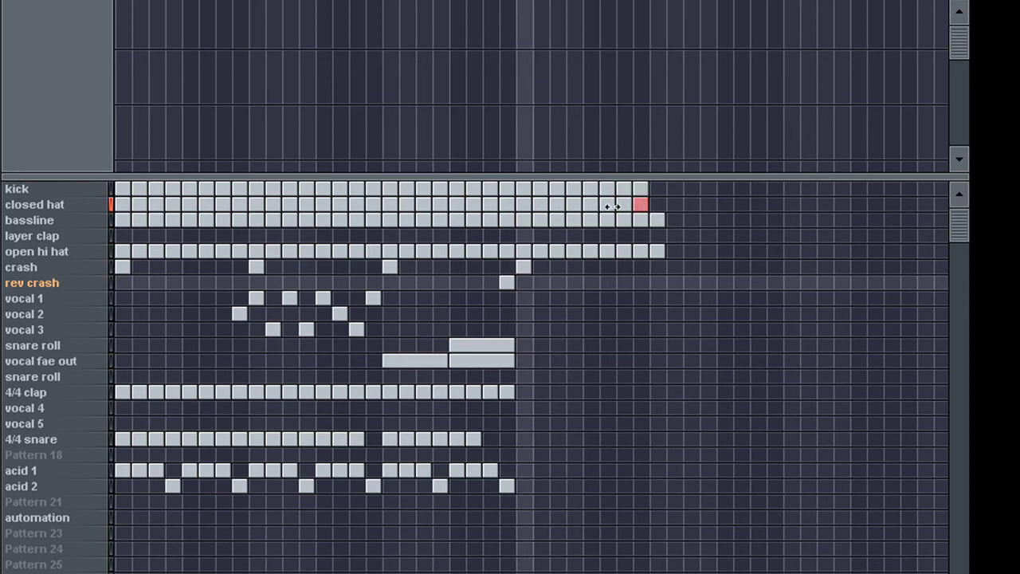
- Extend the 4/4 clap and 4/4 snare patterns over bars 97 to 104
{"action": "left_click", "coordinate": [69, 394]}
{"action": "left_click_drag", "start_coordinate": [523, 392], "coordinate": [631, 401]}
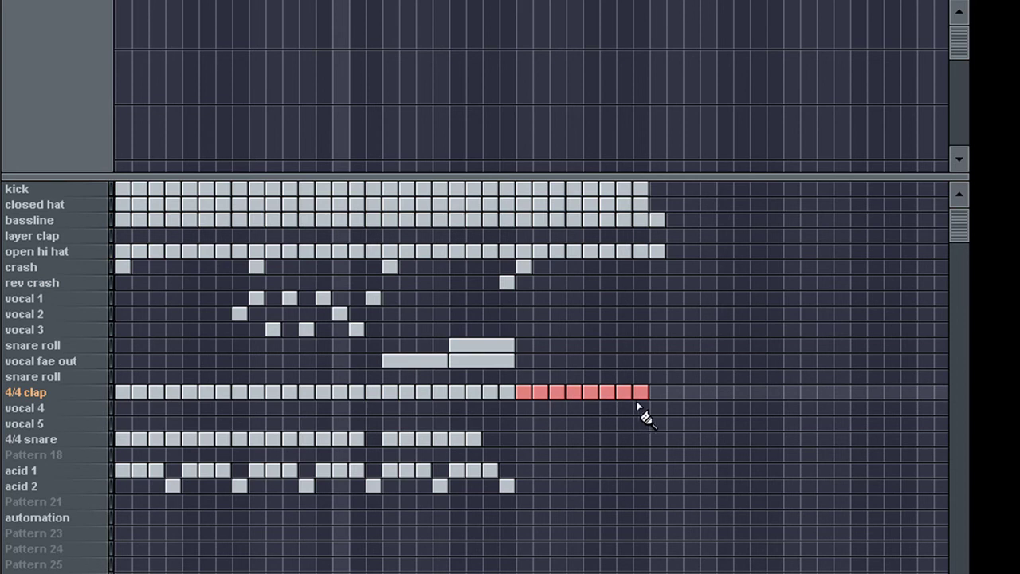
{"action": "left_click_drag", "start_coordinate": [527, 439], "coordinate": [647, 440]}
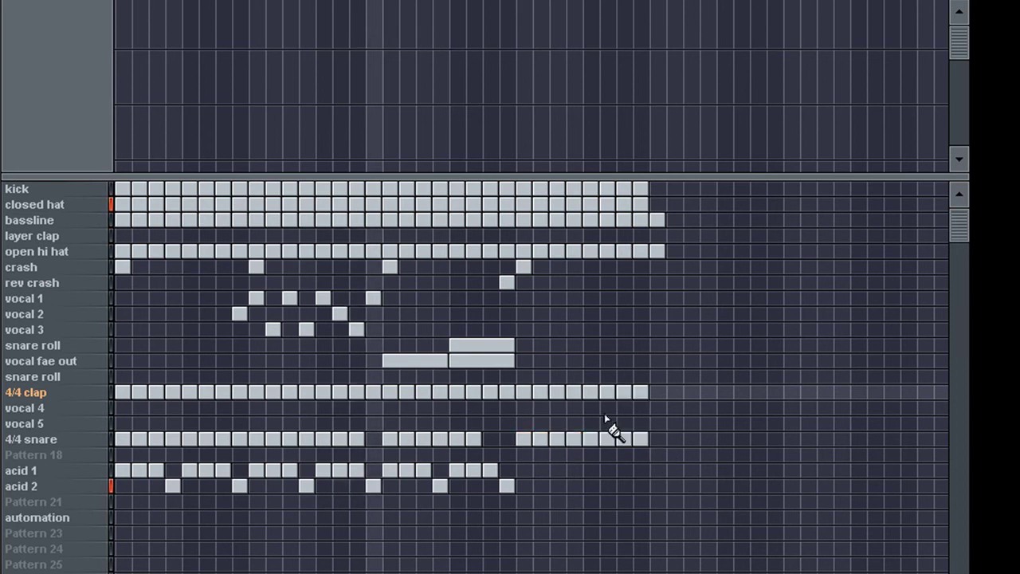
- Alternate the vocals from bar 97, placing vocal 1 at bars 97 and 99 and vocal 3 at bars 98 and 100
{"action": "left_click", "coordinate": [48, 301]}
{"action": "left_click", "coordinate": [523, 299]}
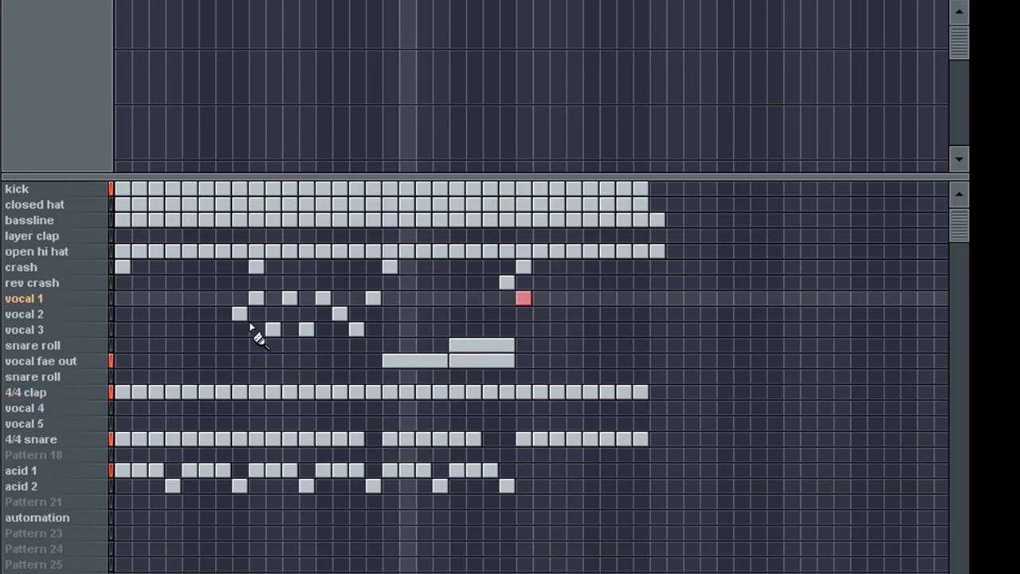
{"action": "left_click", "coordinate": [71, 330]}
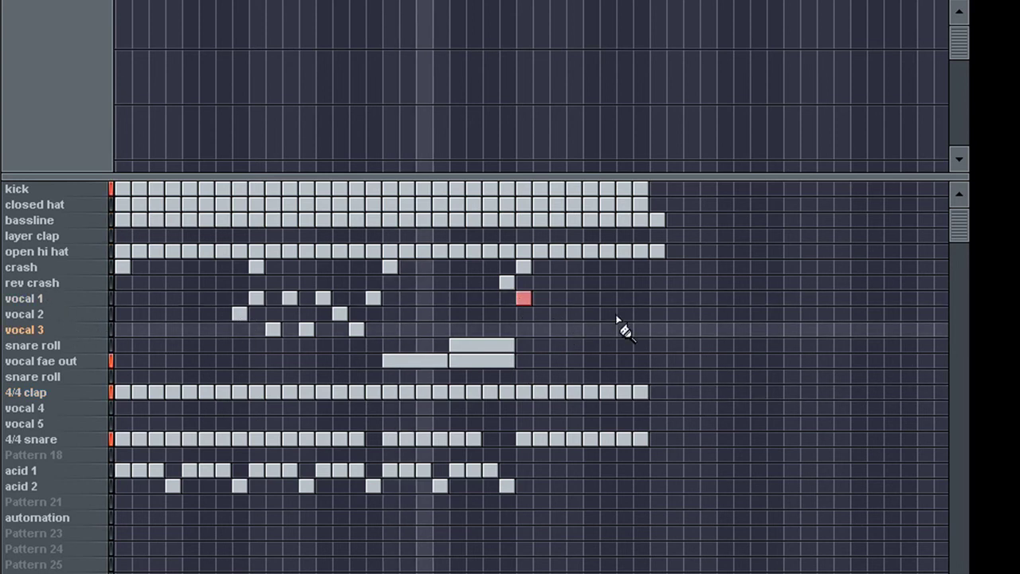
{"action": "left_click", "coordinate": [540, 329]}
{"action": "left_click", "coordinate": [557, 298]}
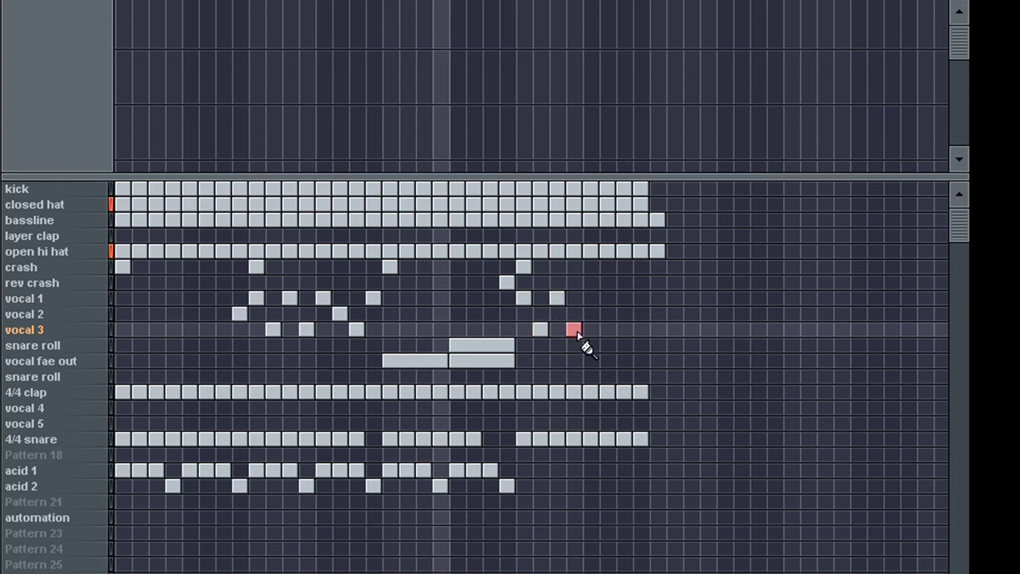
{"action": "left_click", "coordinate": [574, 330]}
{"action": "right_click", "coordinate": [557, 299]}
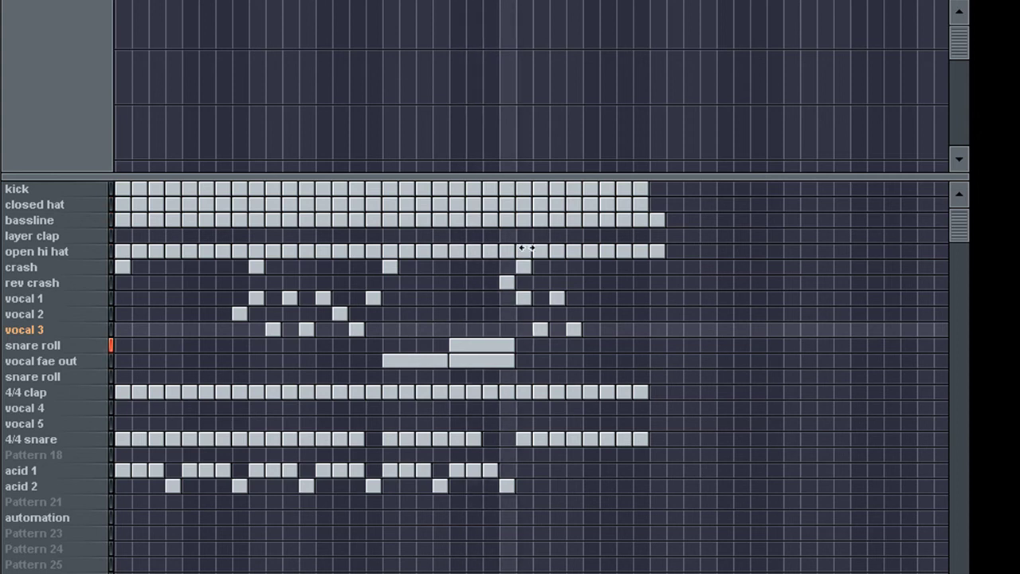
- Remove the surplus bassline and open hi hat clips at bar 105
{"action": "right_click", "coordinate": [658, 221]}
{"action": "right_click", "coordinate": [660, 252]}
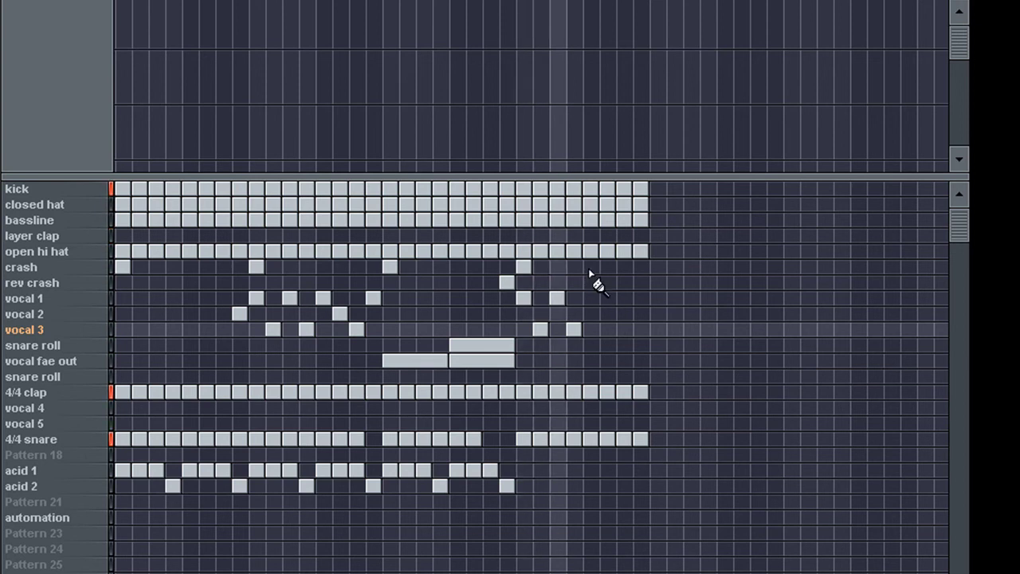
- Place vocal 1 at bars 101 and 103, vocal 3 at bar 102 and vocal 5 at bar 104
{"action": "left_click", "coordinate": [590, 299]}
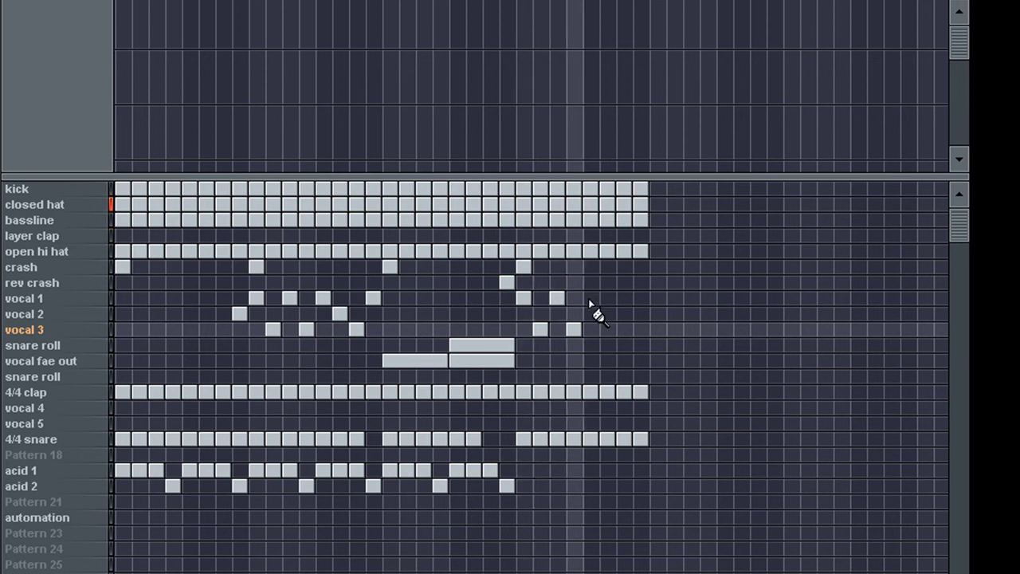
{"action": "left_click", "coordinate": [605, 327]}
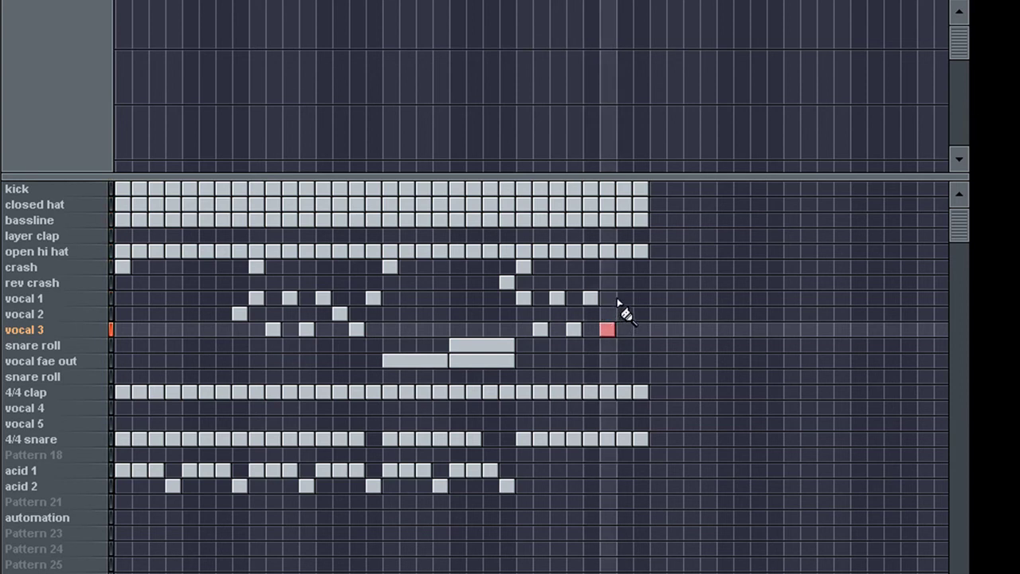
{"action": "left_click", "coordinate": [620, 299]}
{"action": "left_click", "coordinate": [57, 424]}
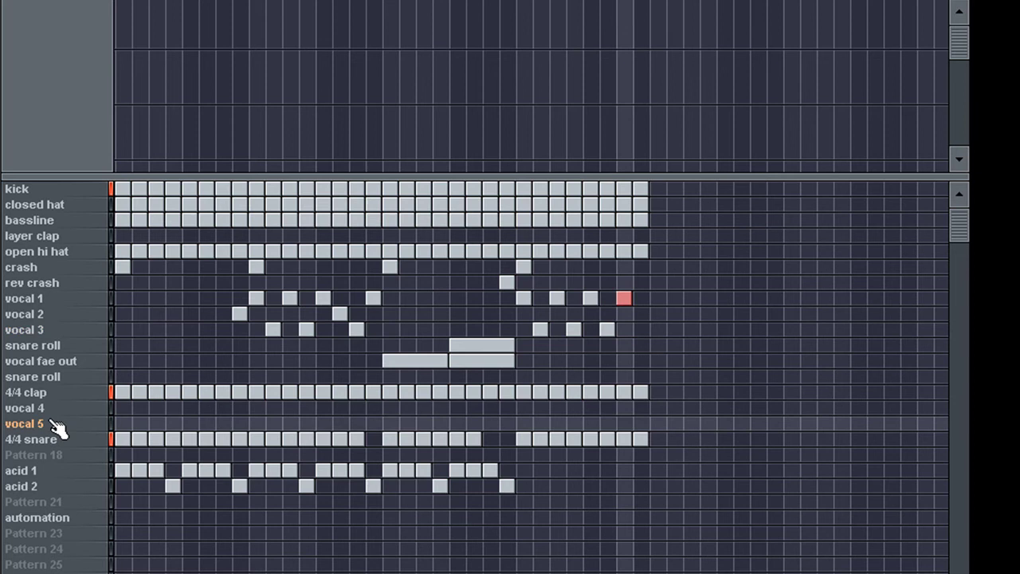
{"action": "left_click", "coordinate": [640, 423]}
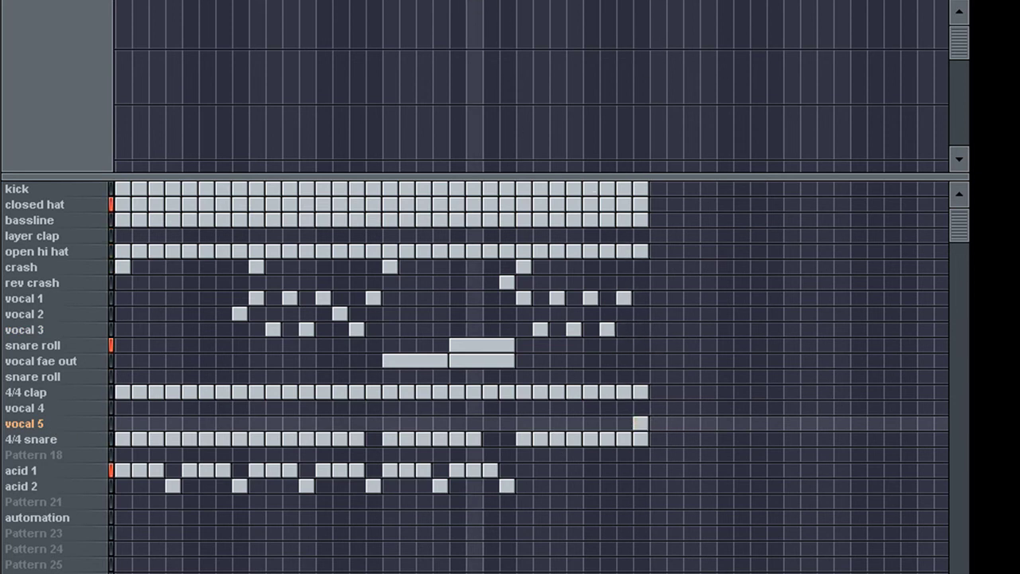
- Extend the kick, closed hat and bassline over bars 105 to 112, and the open hi hat over bars 105 to 113
{"action": "left_click_drag", "start_coordinate": [653, 3], "coordinate": [709, 2]}
{"action": "left_click_drag", "start_coordinate": [600, 191], "coordinate": [718, 191]}
{"action": "left_click_drag", "start_coordinate": [593, 205], "coordinate": [698, 206]}
{"action": "left_click_drag", "start_coordinate": [590, 220], "coordinate": [718, 221]}
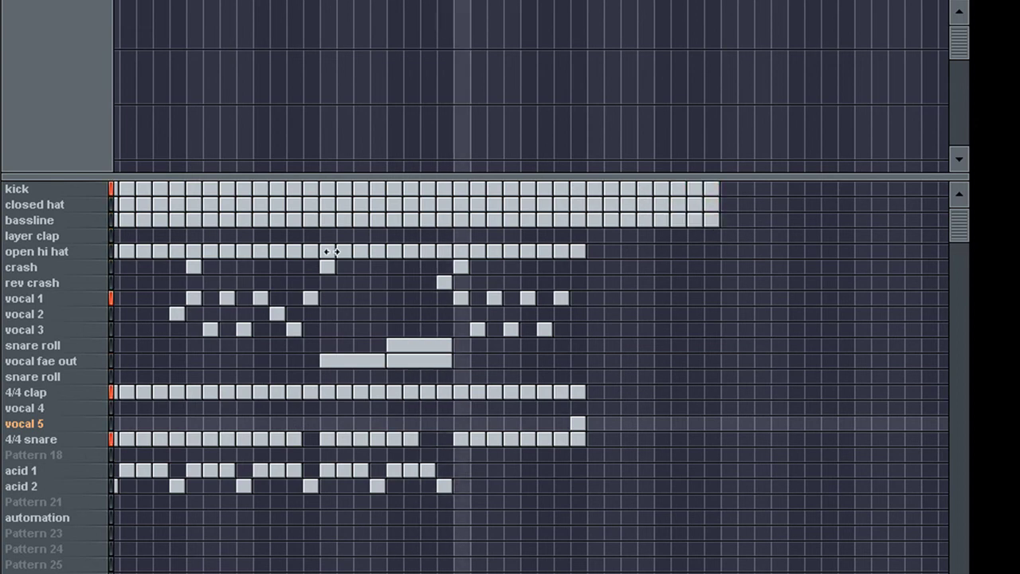
{"action": "left_click", "coordinate": [37, 255]}
{"action": "left_click_drag", "start_coordinate": [600, 251], "coordinate": [727, 254]}
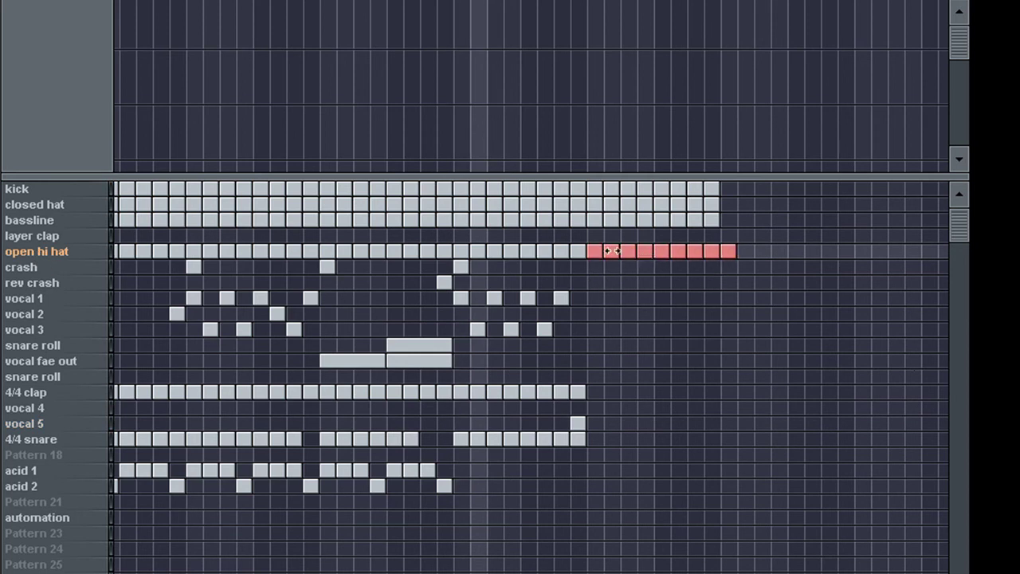
- Place the vocal fae out pattern and a crash at bar 105, with a rev crash at bar 104
{"action": "left_click", "coordinate": [590, 361]}
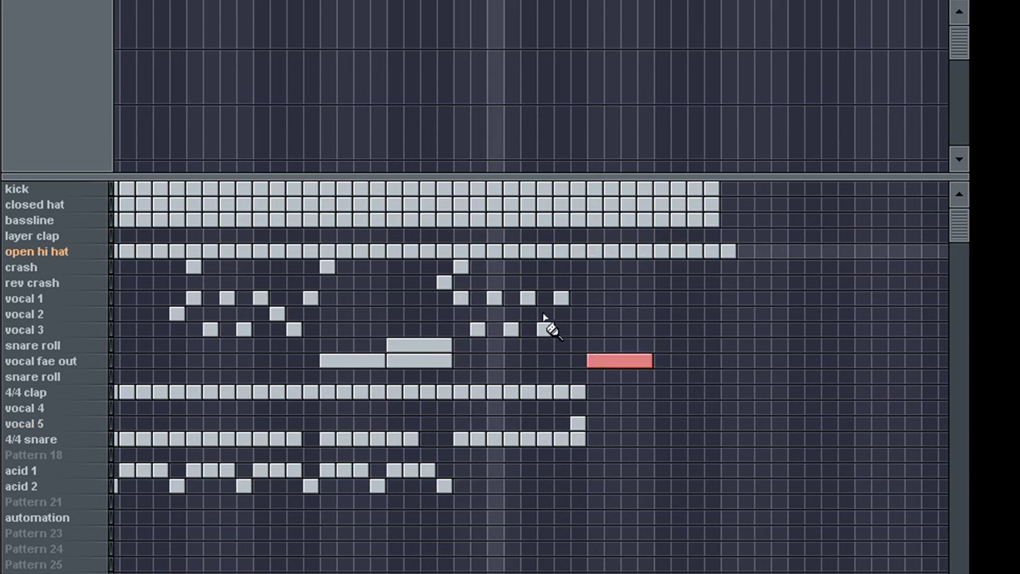
{"action": "left_click", "coordinate": [70, 271]}
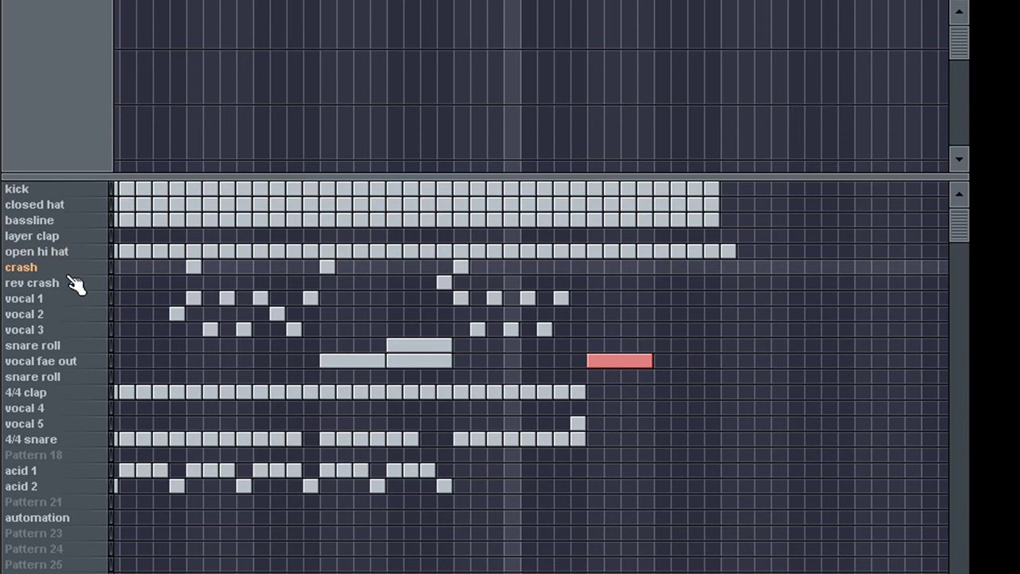
{"action": "left_click", "coordinate": [595, 268]}
{"action": "left_click", "coordinate": [579, 283]}
- Extend the 4/4 snare and 4/4 clap over bars 105 to 112, and remove the surplus open hi hat clip at bar 113
{"action": "left_click", "coordinate": [64, 440]}
{"action": "left_click_drag", "start_coordinate": [592, 439], "coordinate": [688, 443]}
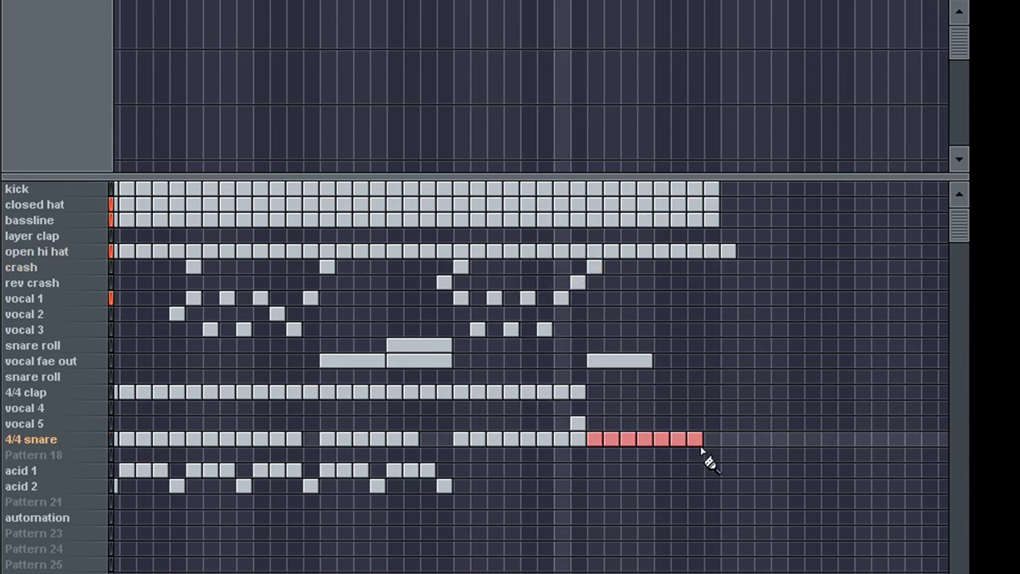
{"action": "left_click", "coordinate": [527, 394]}
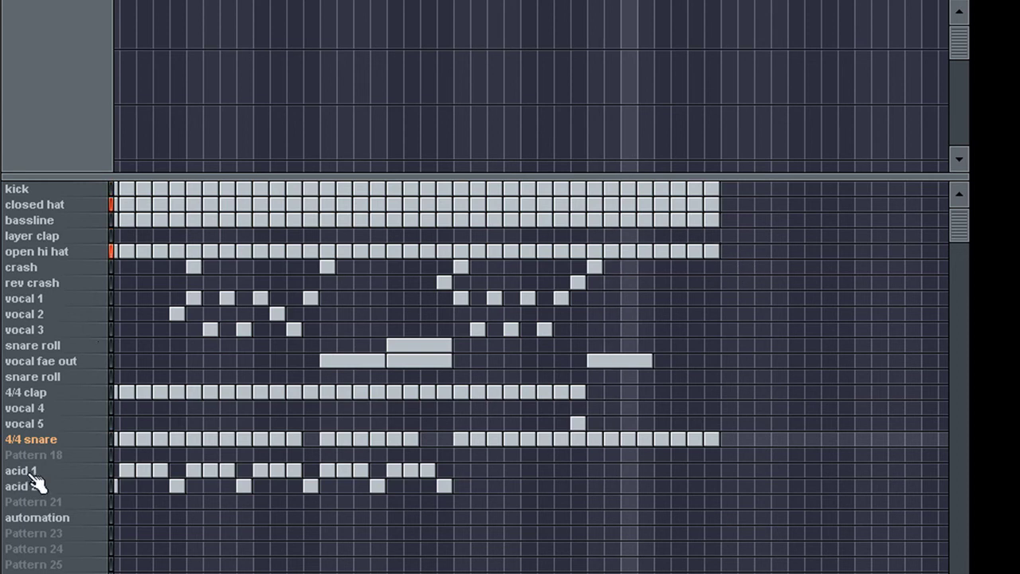
{"action": "left_click", "coordinate": [40, 394]}
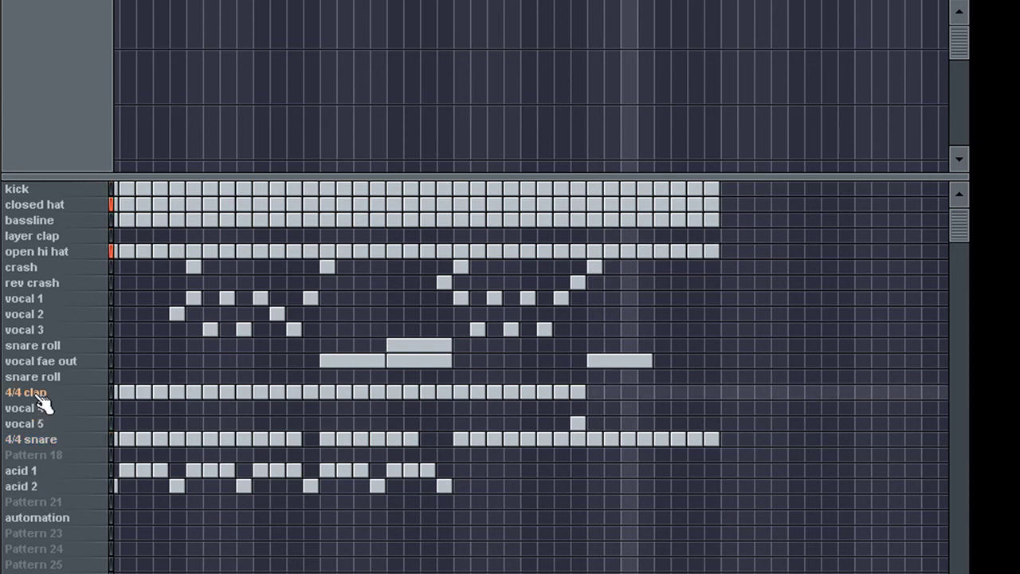
{"action": "left_click", "coordinate": [563, 2]}
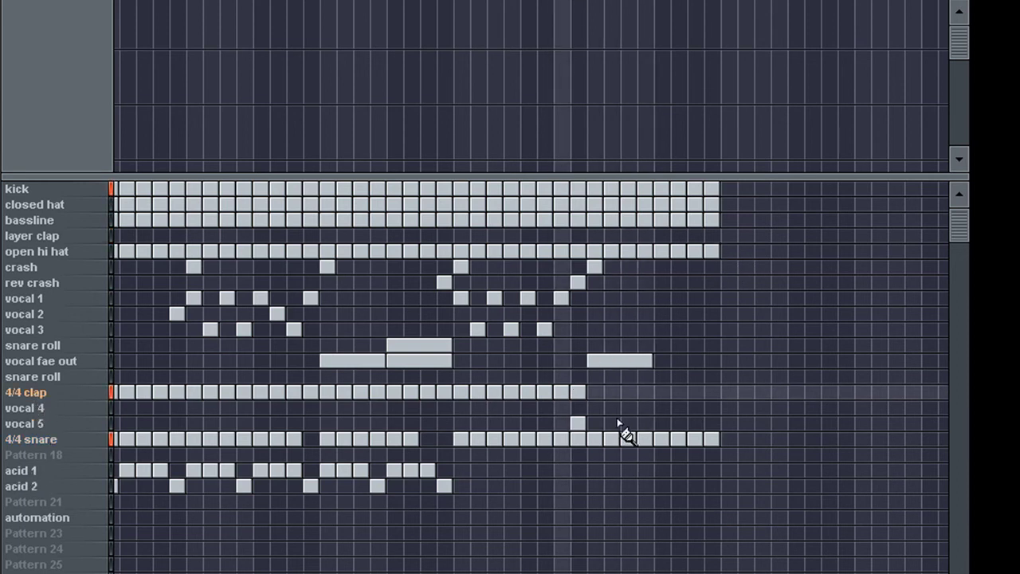
{"action": "left_click", "coordinate": [641, 362]}
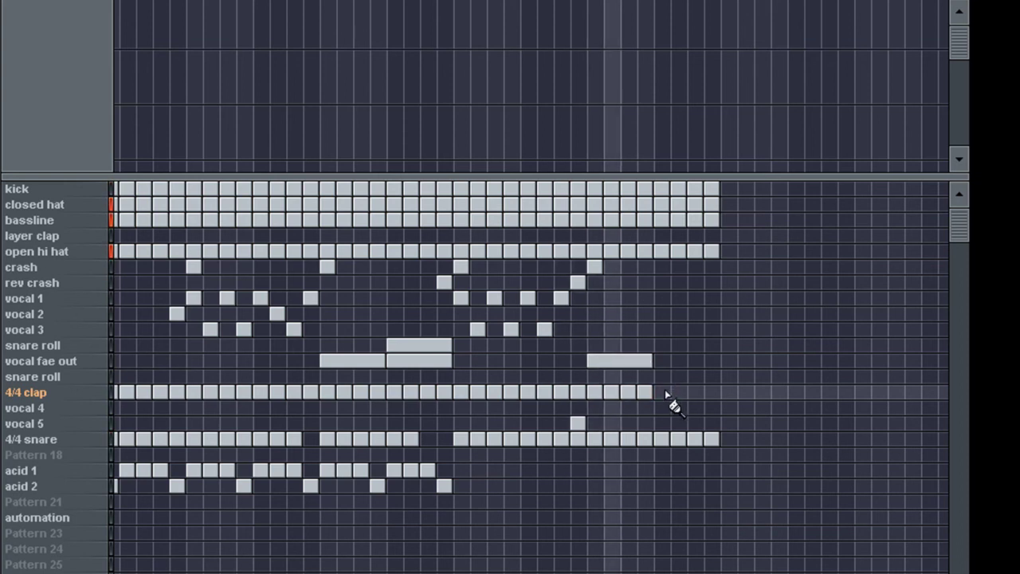
- Place the snare roll over bars 109 to 112 and a crash at bar 113
{"action": "left_click", "coordinate": [49, 346]}
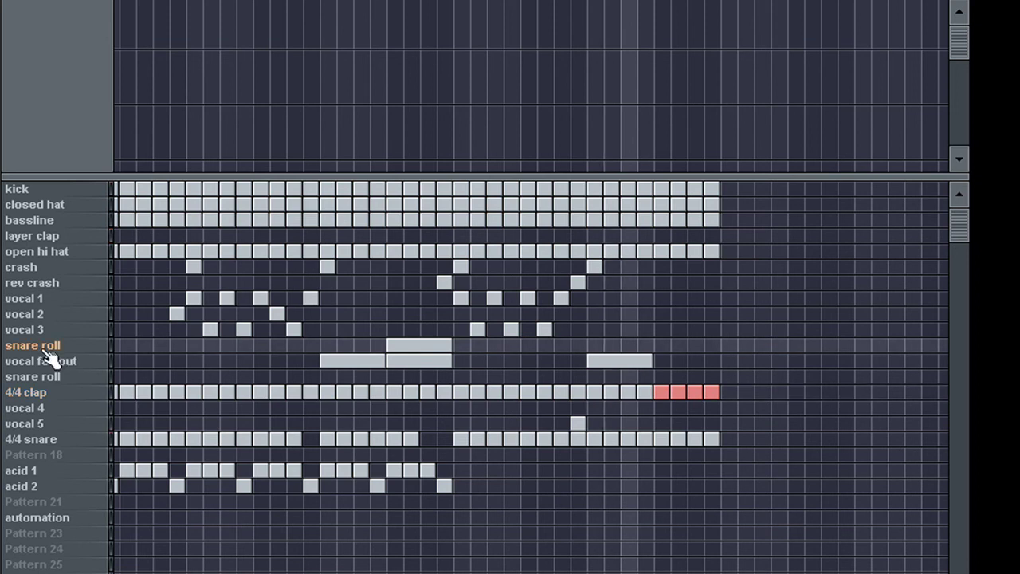
{"action": "left_click", "coordinate": [665, 348]}
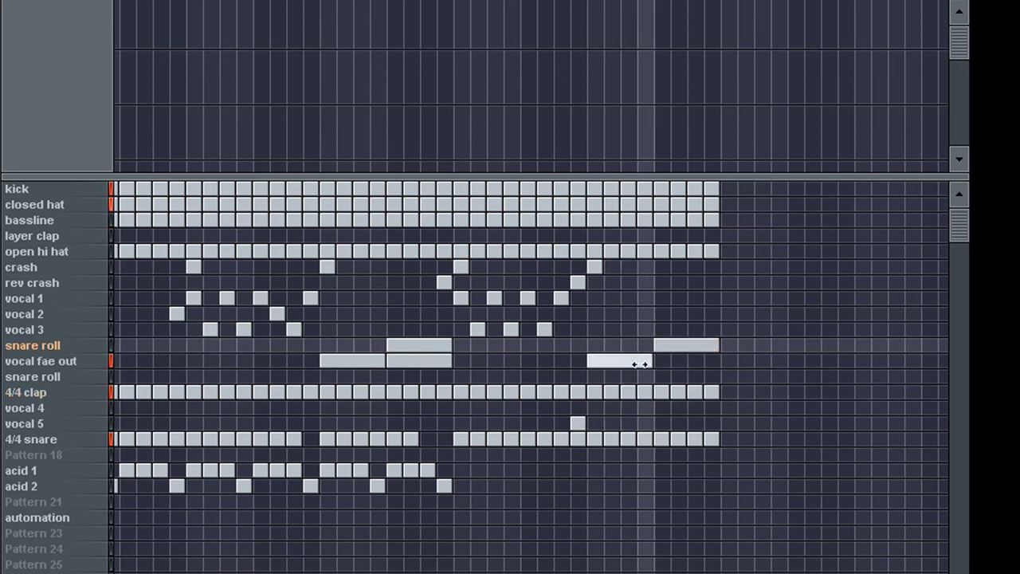
{"action": "left_click", "coordinate": [727, 267]}
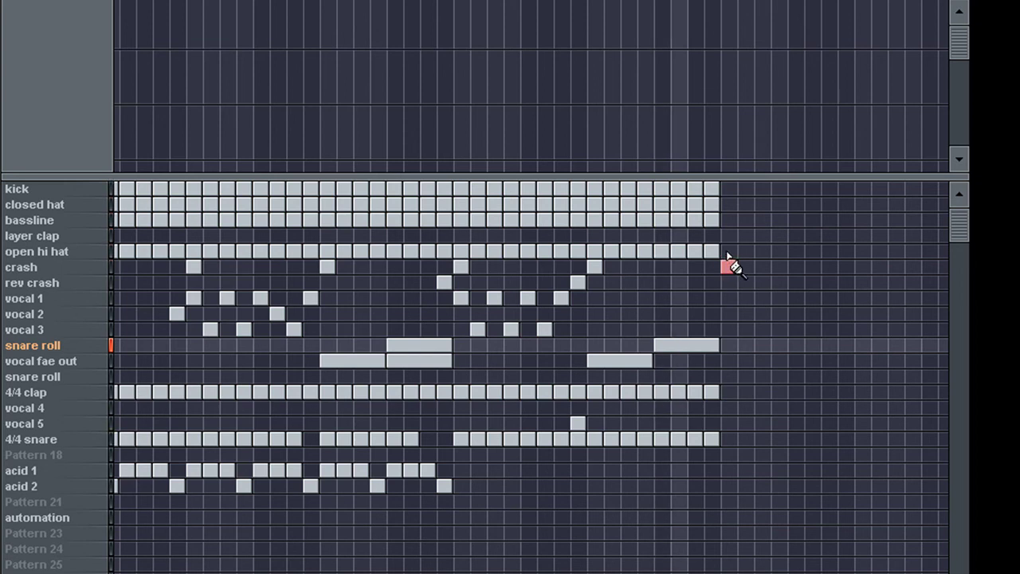
- Extend the kick, closed hat, 4/4 snare and 4/4 clap over bars 113 to 120
{"action": "left_click_drag", "start_coordinate": [726, 195], "coordinate": [842, 194]}
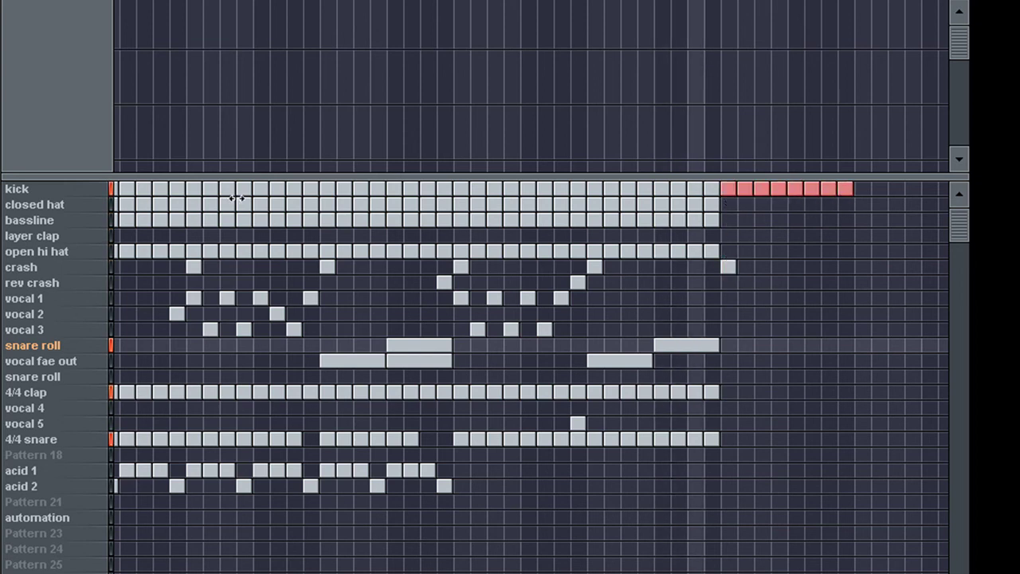
{"action": "left_click_drag", "start_coordinate": [728, 209], "coordinate": [830, 209]}
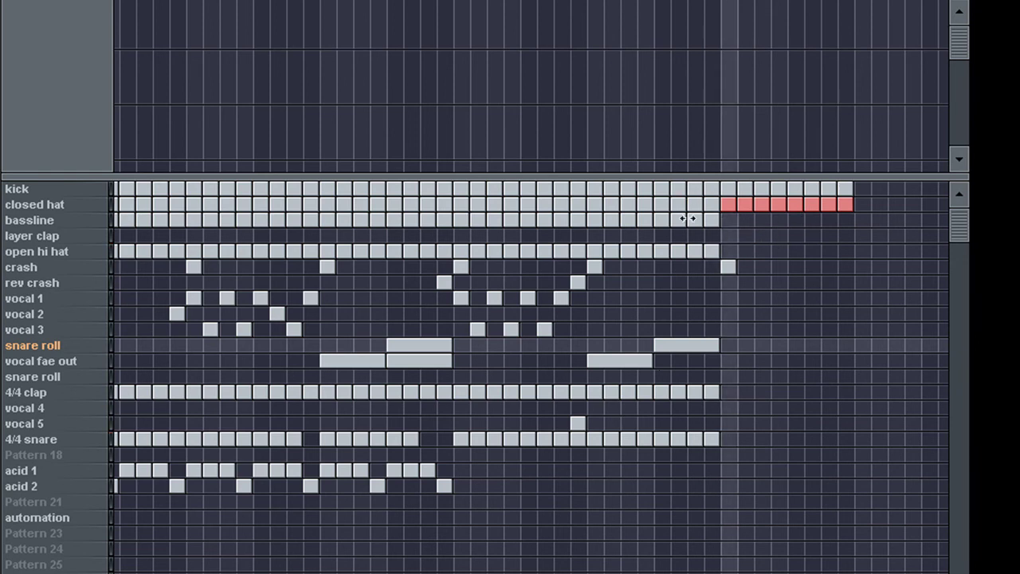
{"action": "left_click_drag", "start_coordinate": [725, 439], "coordinate": [852, 461]}
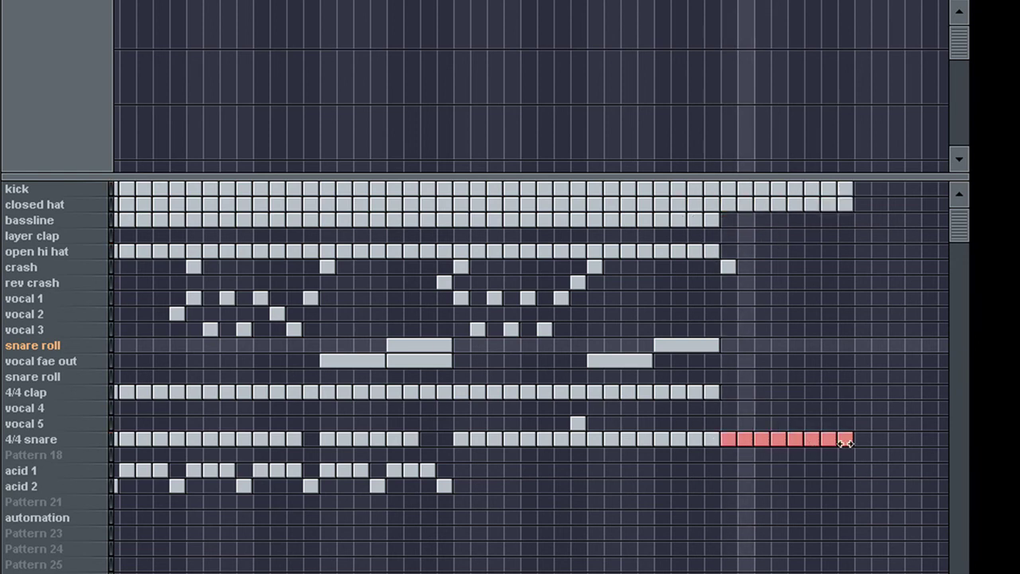
{"action": "mouse_move", "coordinate": [729, 392]}
{"action": "left_mouse_down"}
{"action": "mouse_move", "coordinate": [837, 397]}
{"action": "mouse_move", "coordinate": [709, 392]}
{"action": "left_mouse_up"}
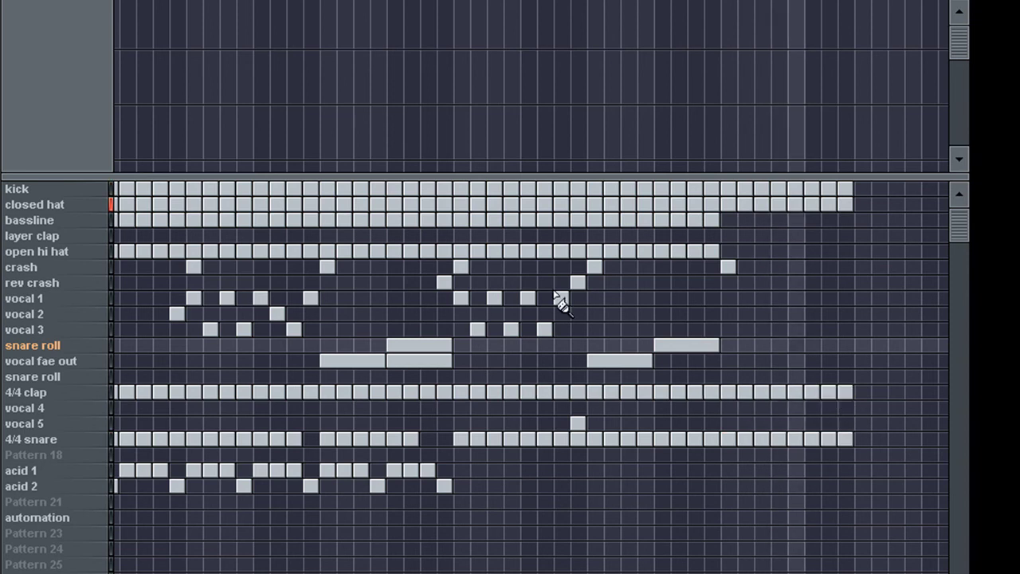
- Extend the closed hat, 4/4 clap and 4/4 snare over bars 121 to 128, leaving out the kick
{"action": "scroll", "coordinate": [531, 375], "scroll_direction": "right", "scroll_amount": 5}
{"action": "scroll", "coordinate": [480, 231], "scroll_direction": "right", "scroll_amount": 1}
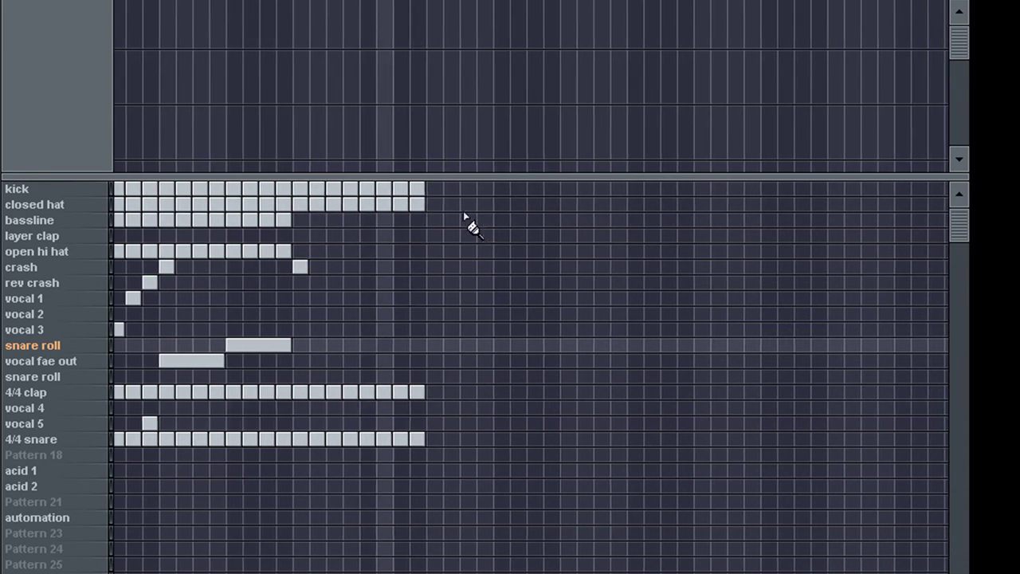
{"action": "left_click_drag", "start_coordinate": [435, 205], "coordinate": [551, 206]}
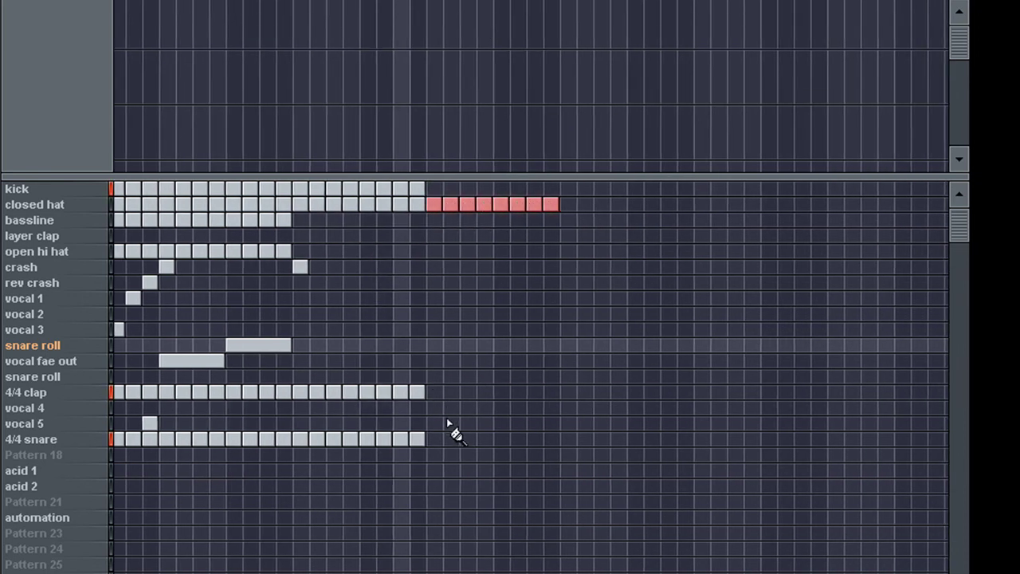
{"action": "mouse_move", "coordinate": [445, 440]}
{"action": "left_mouse_down"}
{"action": "mouse_move", "coordinate": [460, 421]}
{"action": "mouse_move", "coordinate": [440, 437]}
{"action": "left_mouse_up"}
{"action": "mouse_move", "coordinate": [434, 394]}
{"action": "left_mouse_down"}
{"action": "mouse_move", "coordinate": [510, 410]}
{"action": "mouse_move", "coordinate": [557, 392]}
{"action": "left_mouse_up"}
{"action": "left_click_drag", "start_coordinate": [514, 439], "coordinate": [554, 453]}
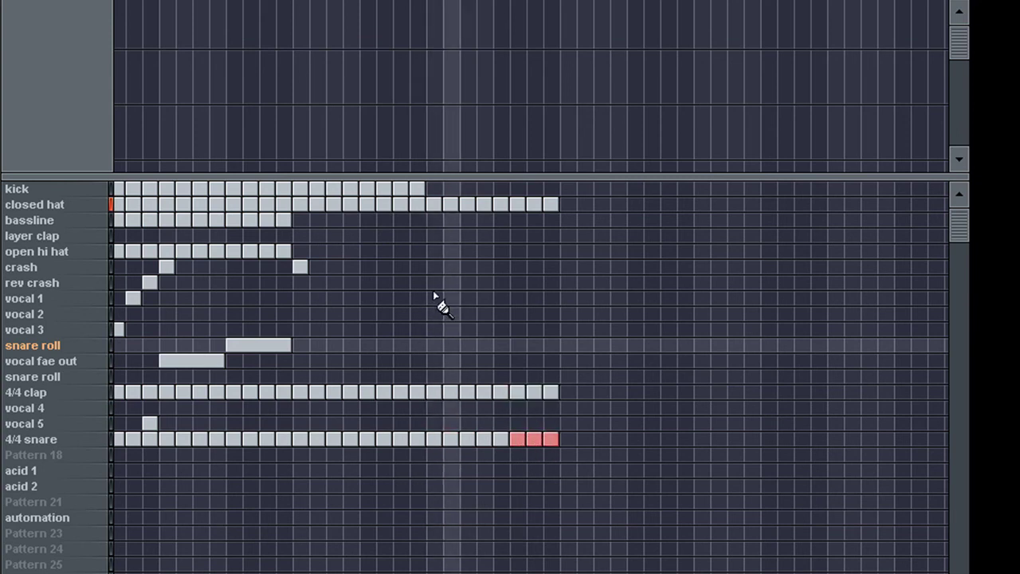
- Place crashes at bars 121 and 129 to close the arrangement, with no rev crash at bar 128
{"action": "left_click", "coordinate": [434, 267]}
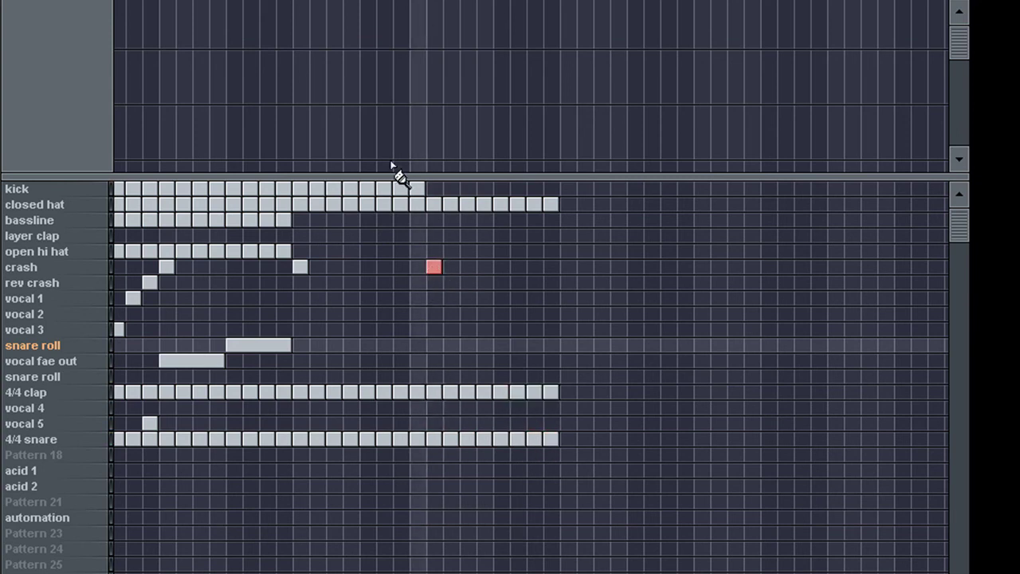
{"action": "left_click", "coordinate": [385, 194]}
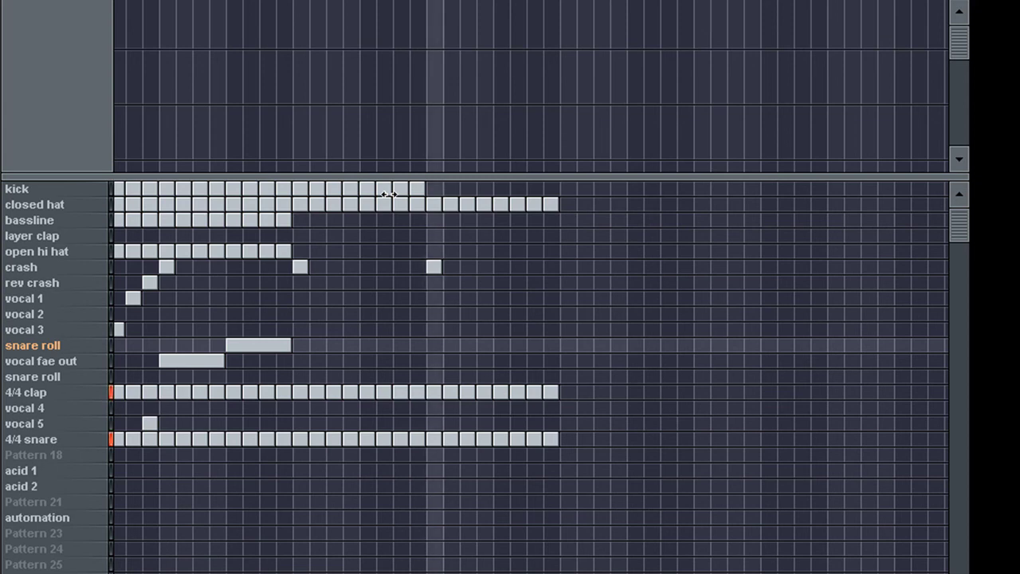
{"action": "left_click", "coordinate": [568, 268]}
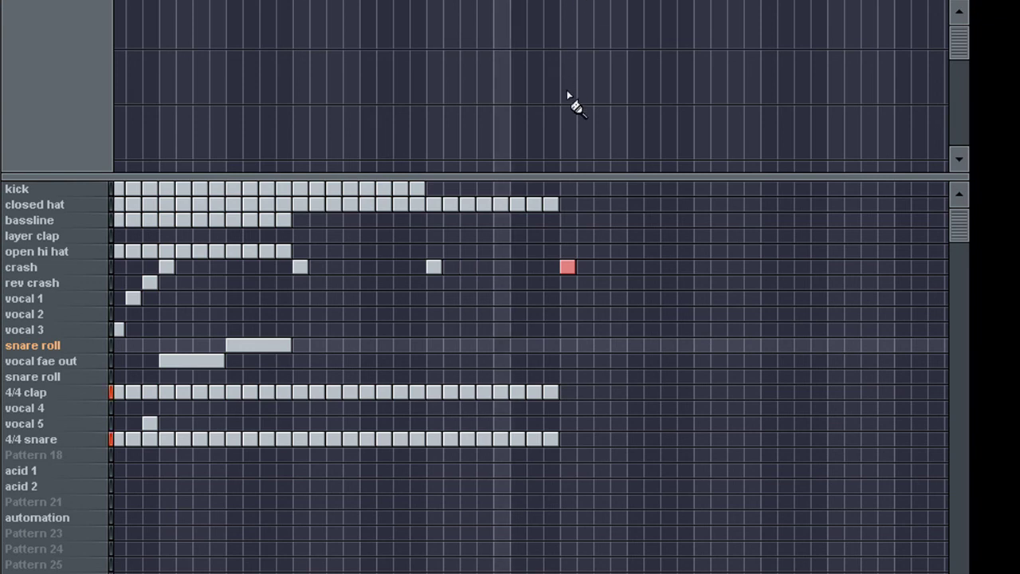
{"action": "left_click", "coordinate": [558, 202]}
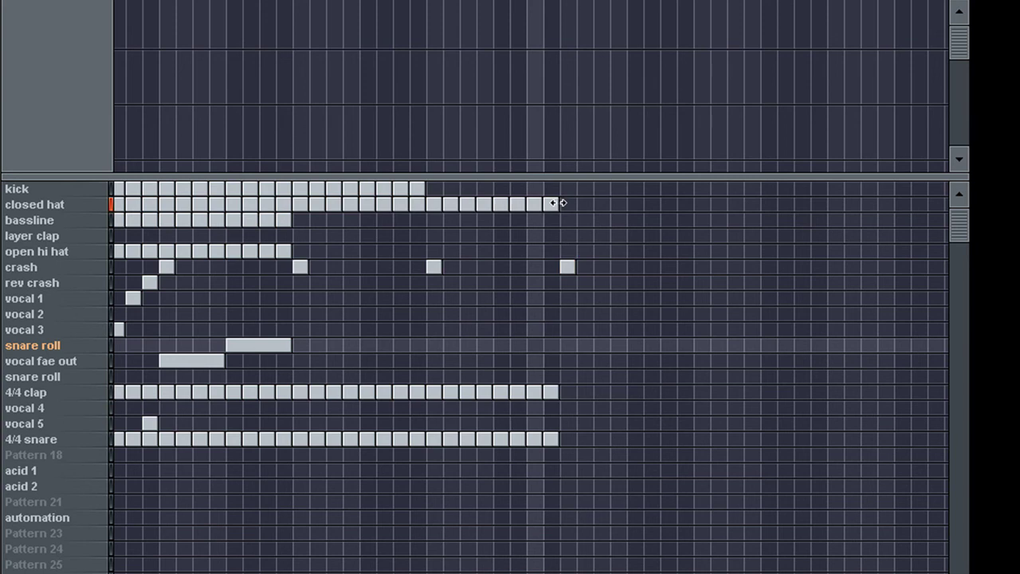
{"action": "left_click", "coordinate": [550, 282]}
{"action": "right_click", "coordinate": [550, 282]}
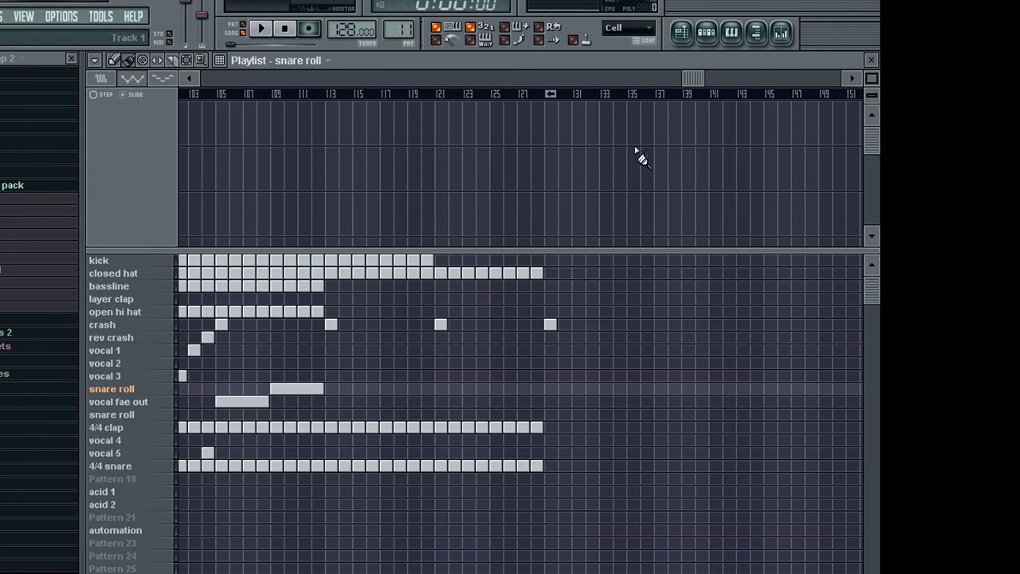
{"action": "left_click_drag", "start_coordinate": [692, 77], "coordinate": [571, 81]}
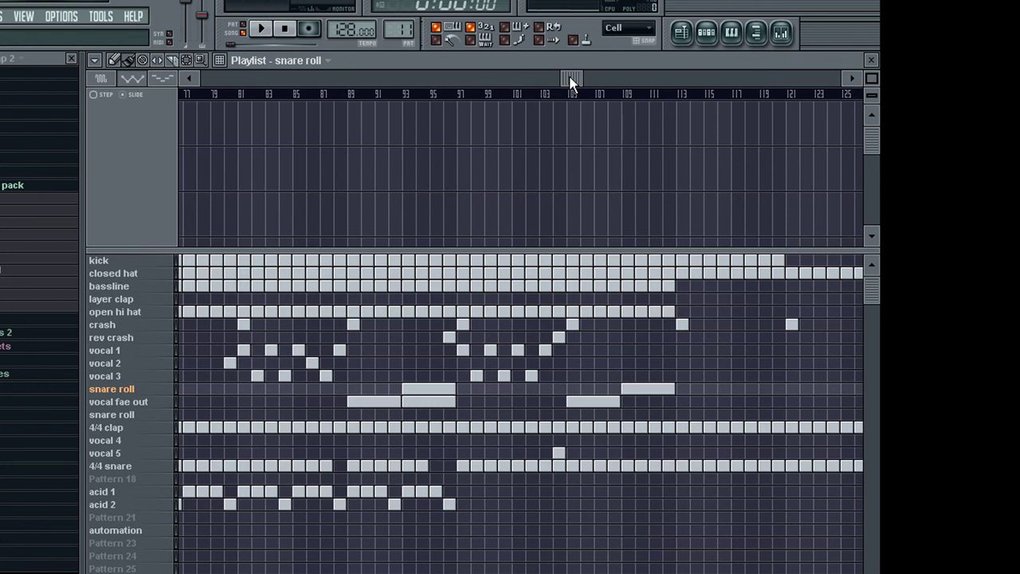
{"action": "left_click_drag", "start_coordinate": [571, 81], "coordinate": [618, 84]}
{"action": "left_click", "coordinate": [164, 519]}
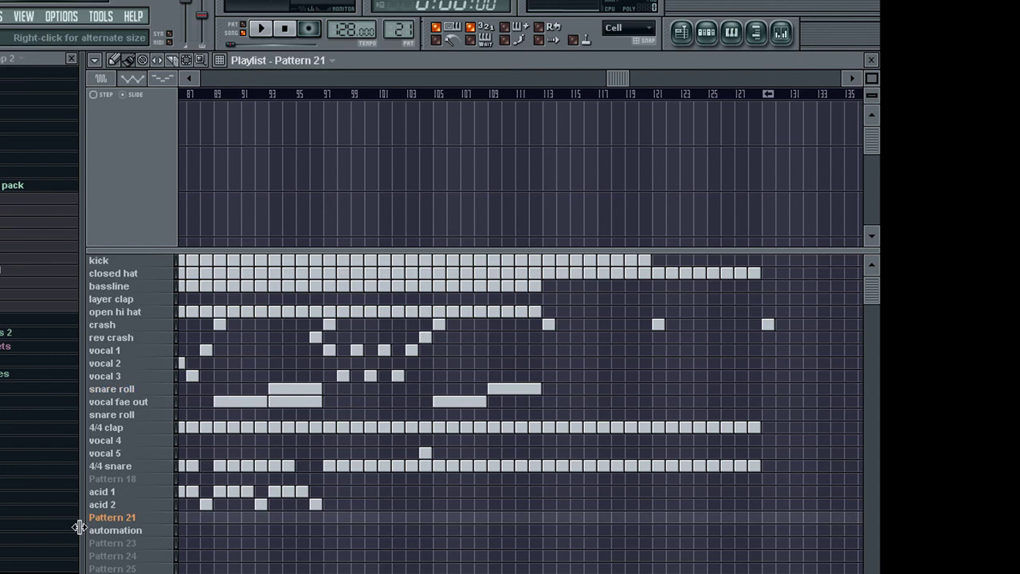
{"action": "left_click_drag", "start_coordinate": [614, 77], "coordinate": [154, 81]}
- Save the project as a zipped loop file named fl school beat 1
{"action": "left_click", "coordinate": [1, 16]}
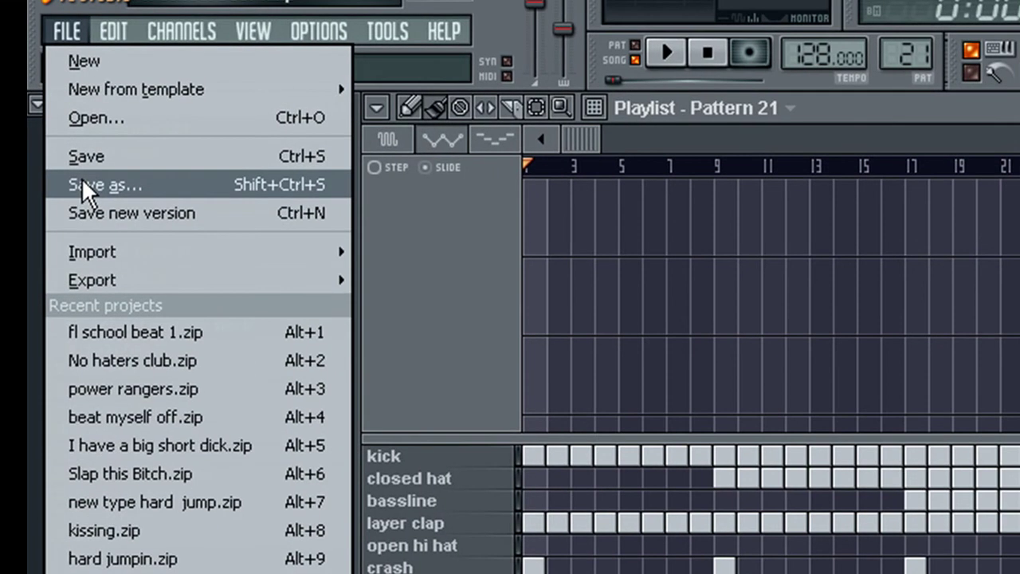
{"action": "left_click", "coordinate": [83, 183]}
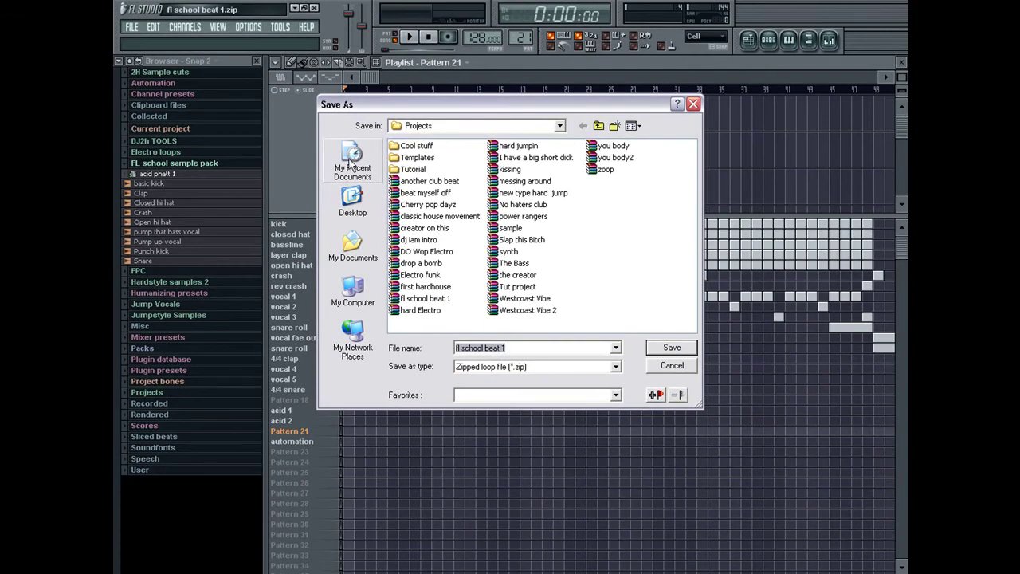
{"action": "left_click", "coordinate": [548, 419]}
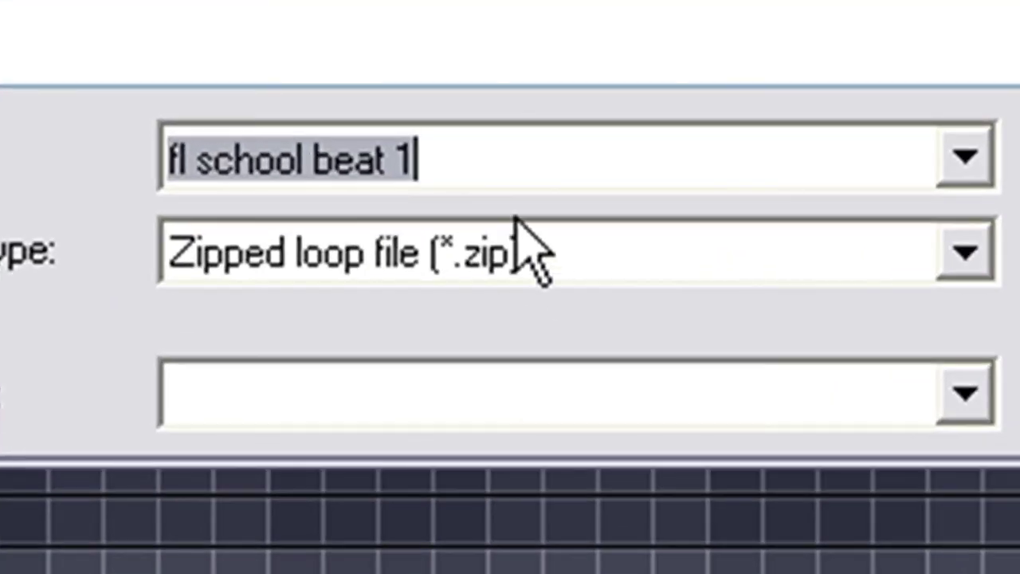
{"action": "key", "text": "Return"}
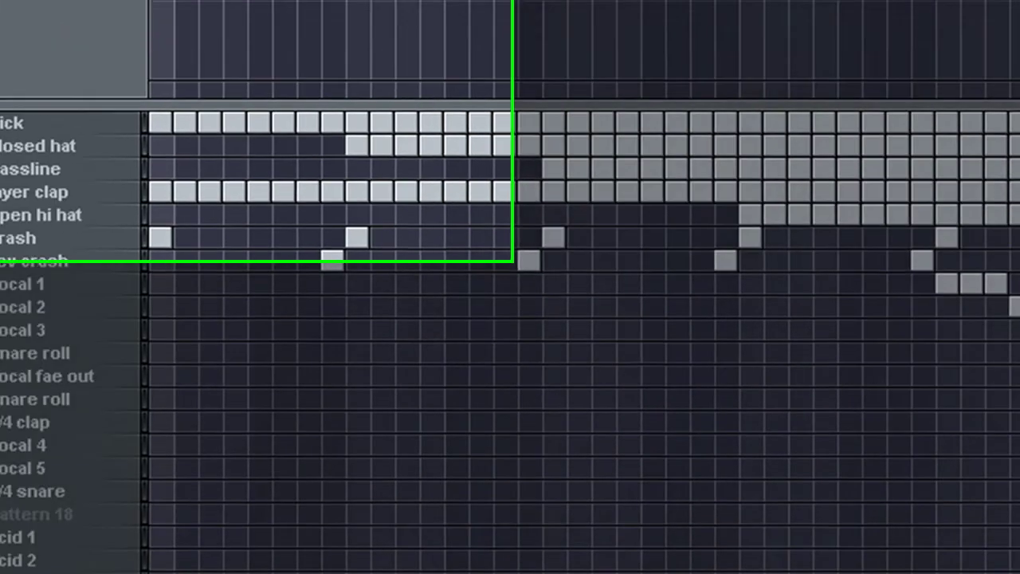
- Export the song to the Desktop as an MP3 file named fl school beat 1 and start rendering
{"action": "left_click", "coordinate": [200, 6]}
{"action": "mouse_move", "coordinate": [470, 255]}
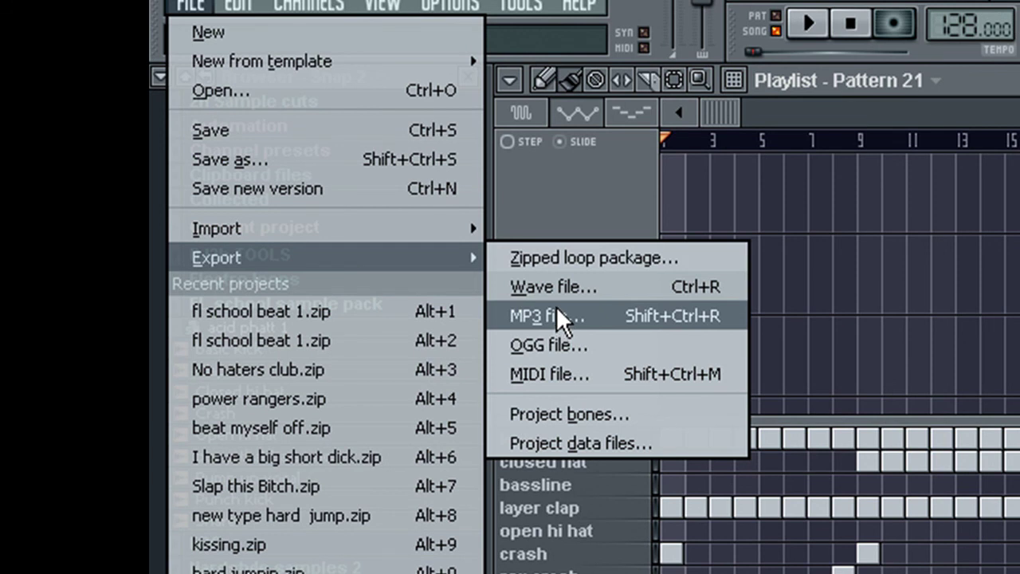
{"action": "left_click", "coordinate": [558, 312]}
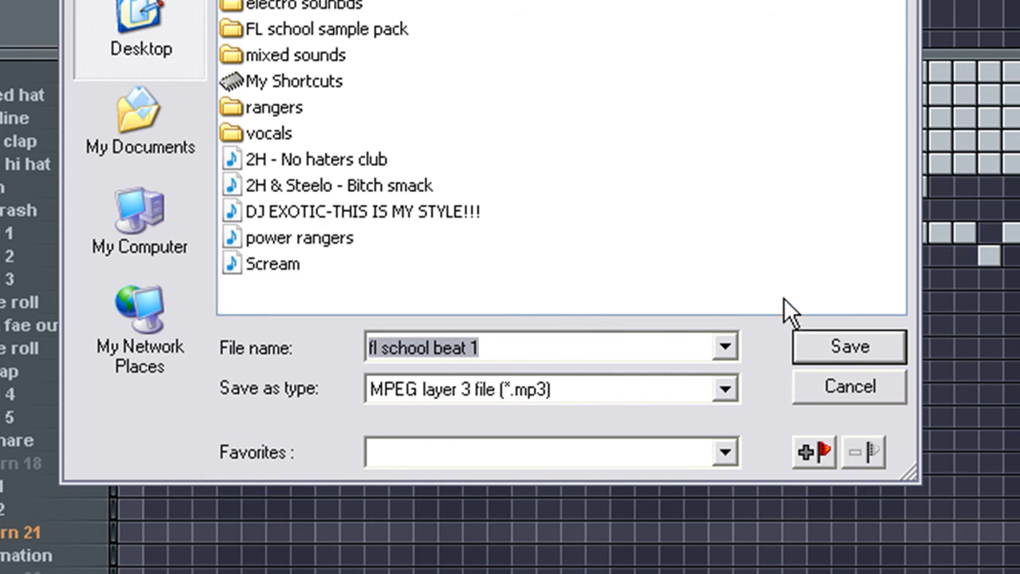
{"action": "left_click", "coordinate": [848, 346]}
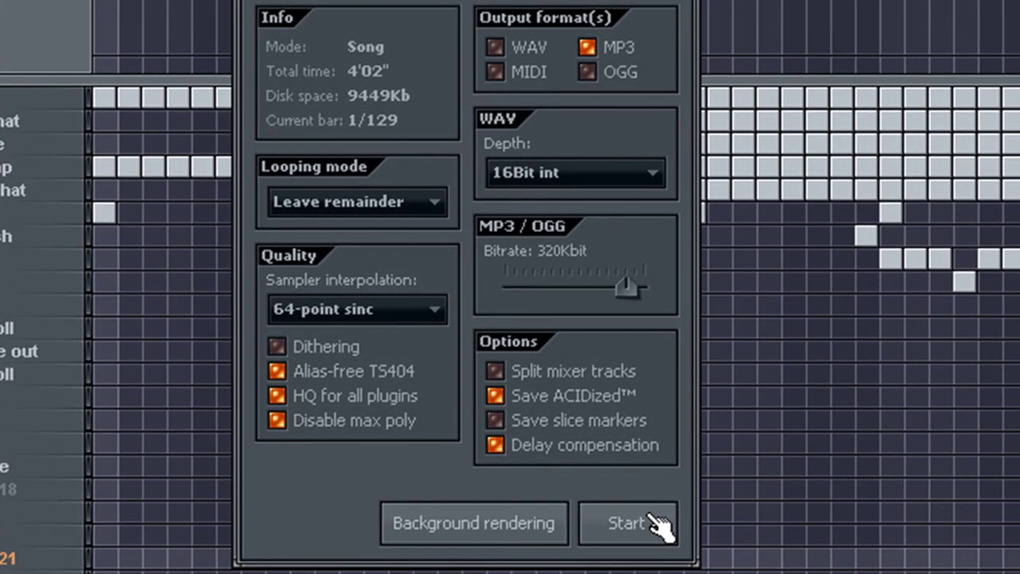
{"action": "left_click", "coordinate": [658, 524]}
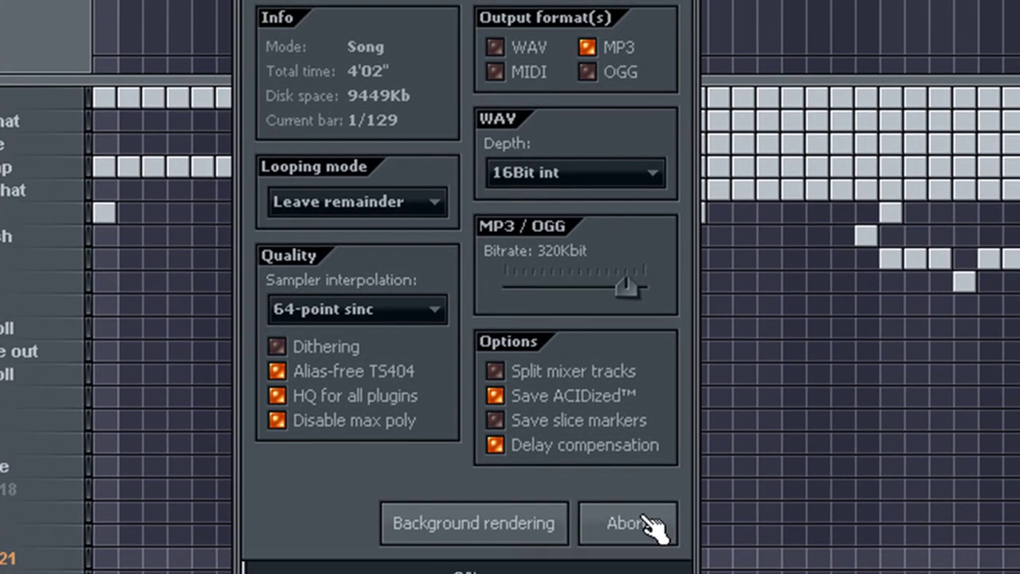